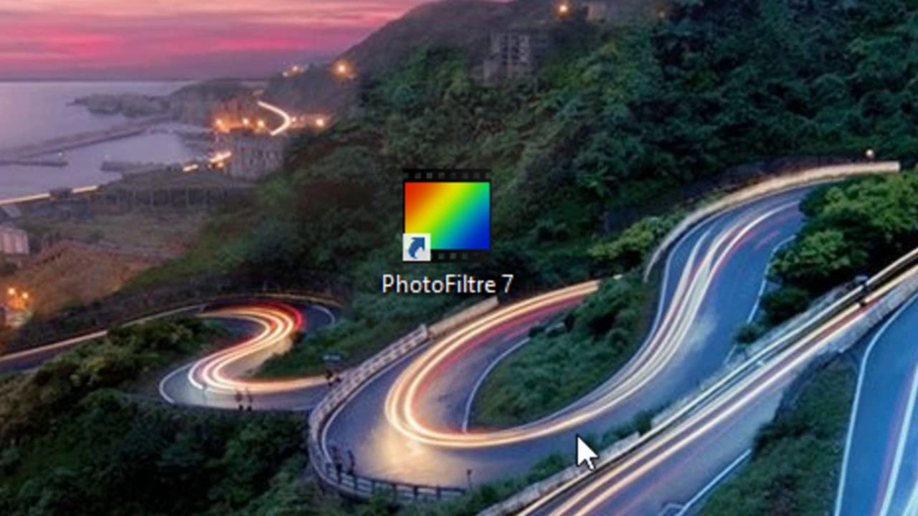
Launch PhotoFiltre 7 from the desktop
double_click(475, 256)
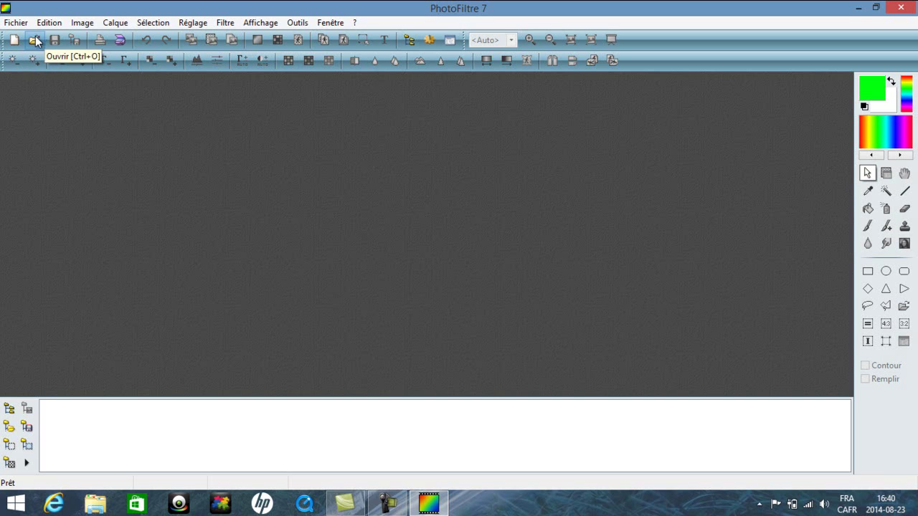
left_click(36, 42)
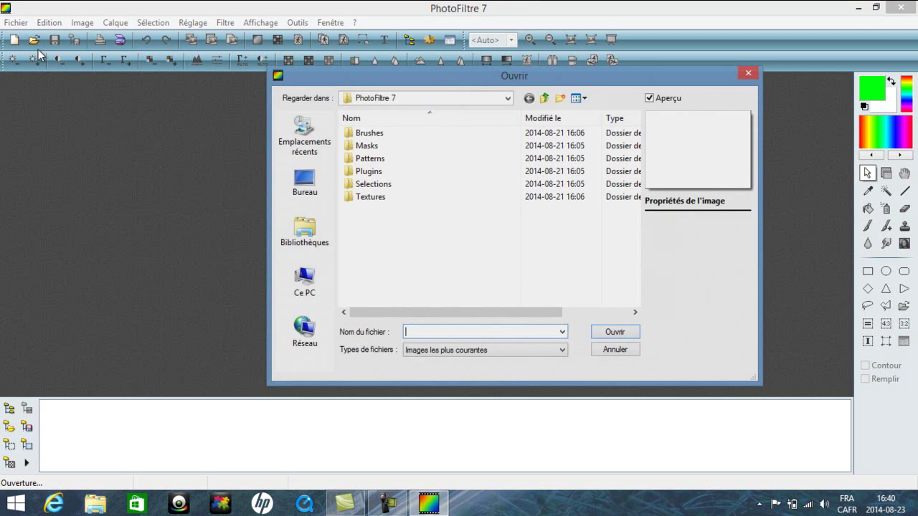
double_click(378, 200)
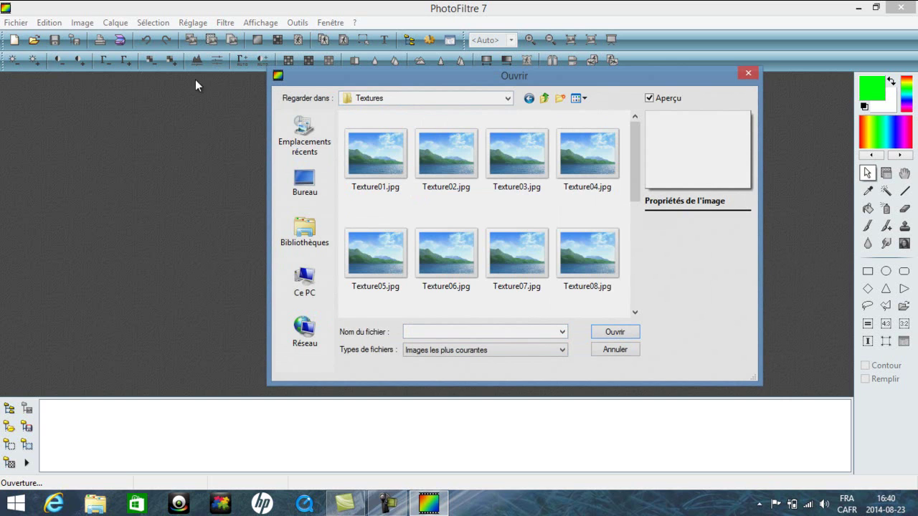
left_click_drag(632, 143, 634, 248)
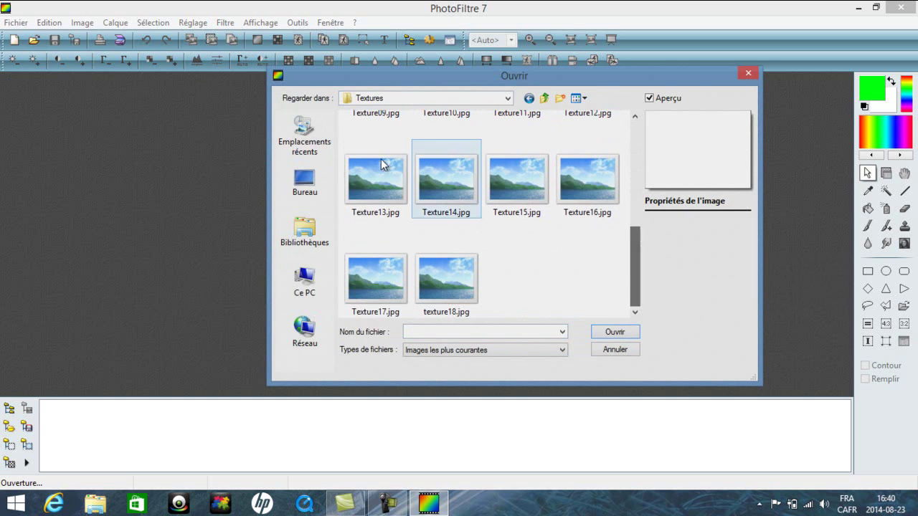
left_click(614, 350)
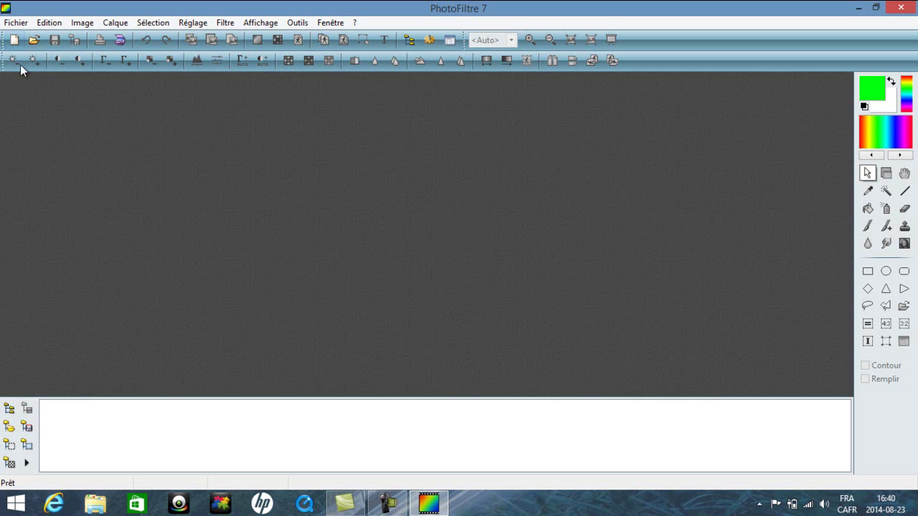
Create a new 800 x 600 pixel image with a white background and maximize its window
left_click(12, 40)
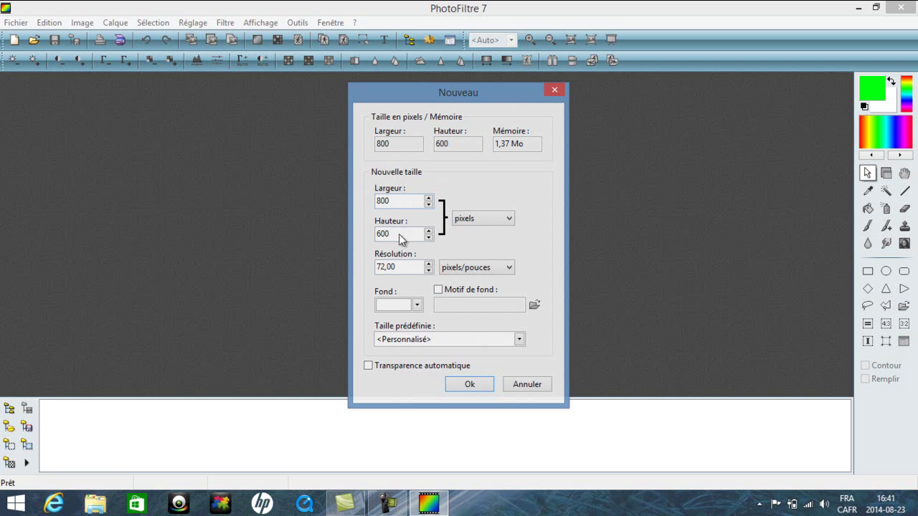
left_click(474, 385)
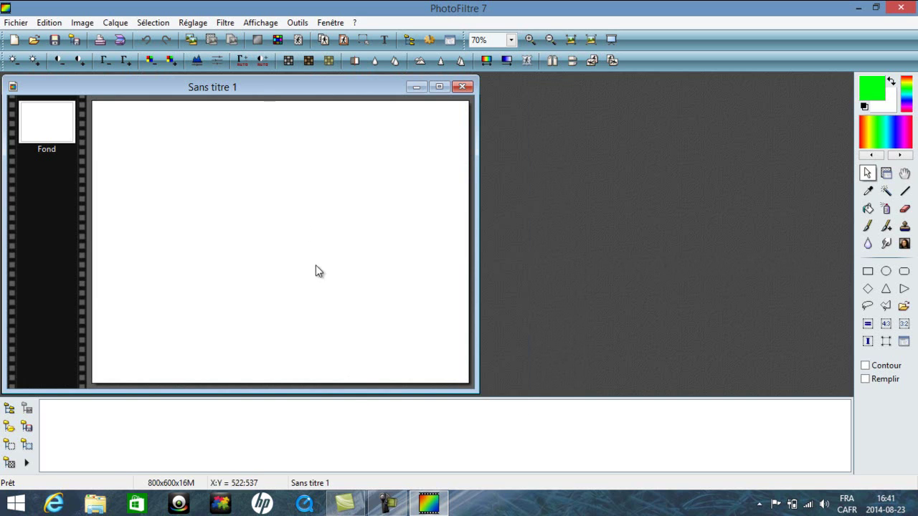
left_click(433, 86)
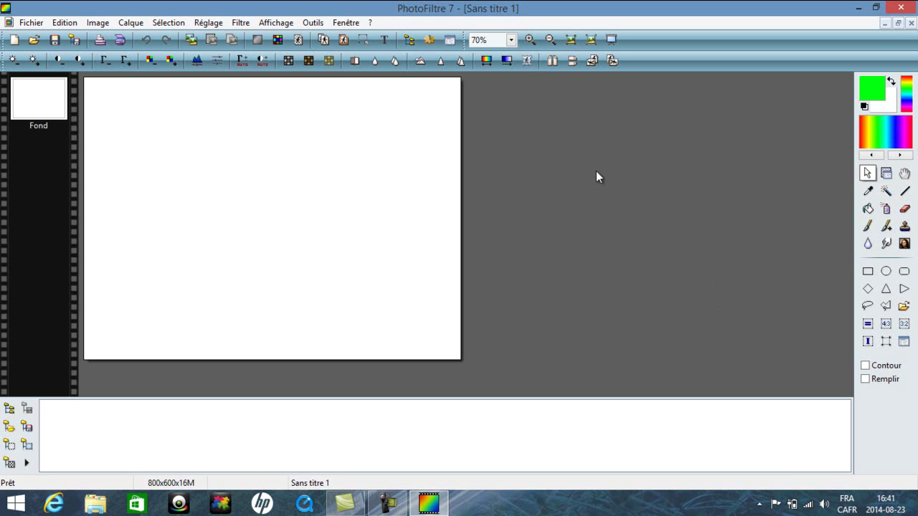
Choose yellow as the foreground colour and fill the canvas repeatedly at 20 opacity until it is a strong, solid yellow
left_click(873, 124)
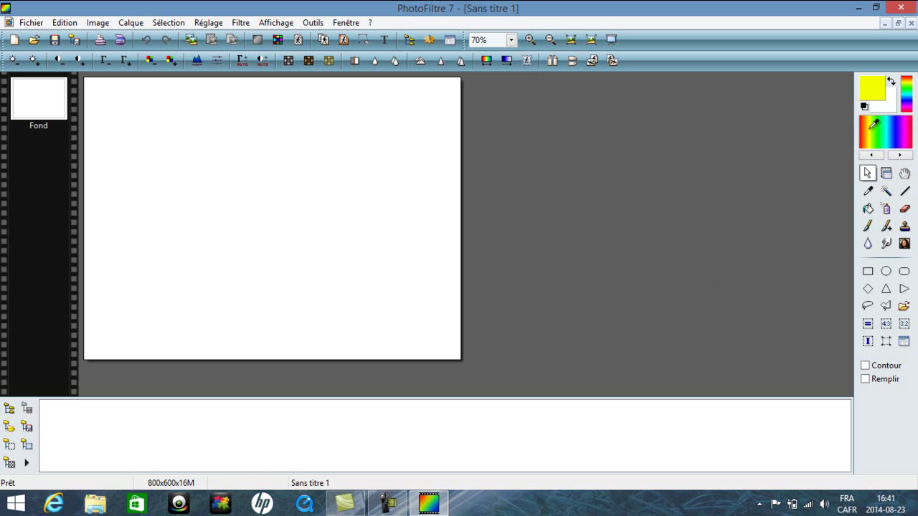
left_click(868, 209)
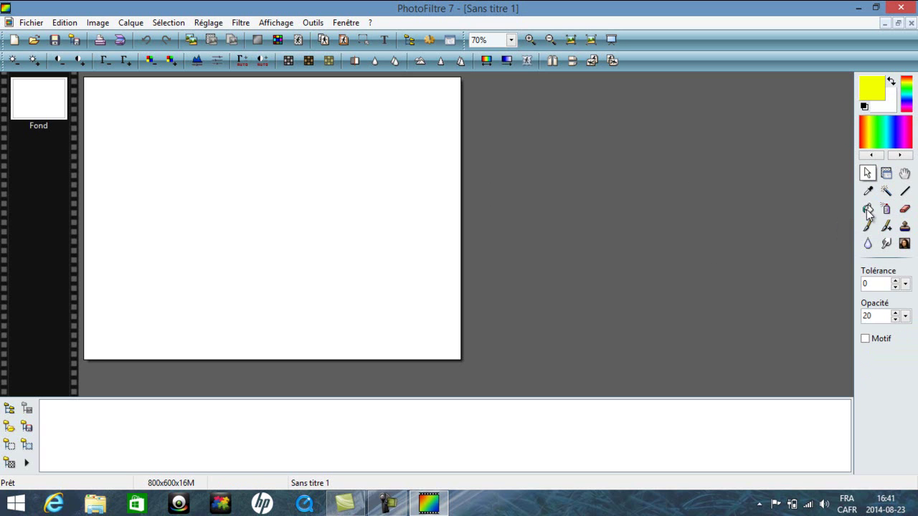
left_click(361, 148)
left_click(361, 148)
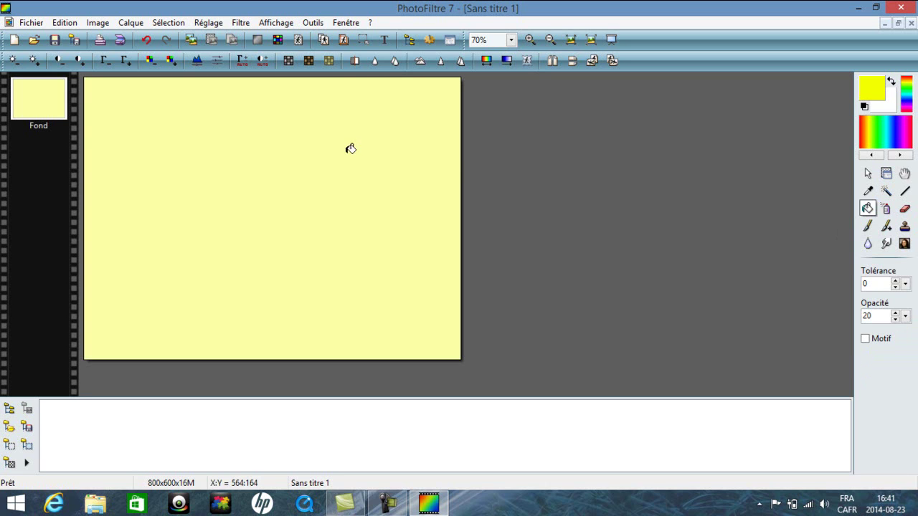
left_click(346, 142)
left_click(346, 141)
left_click(347, 142)
left_click(346, 142)
left_click(346, 142)
left_click(346, 142)
left_click(346, 142)
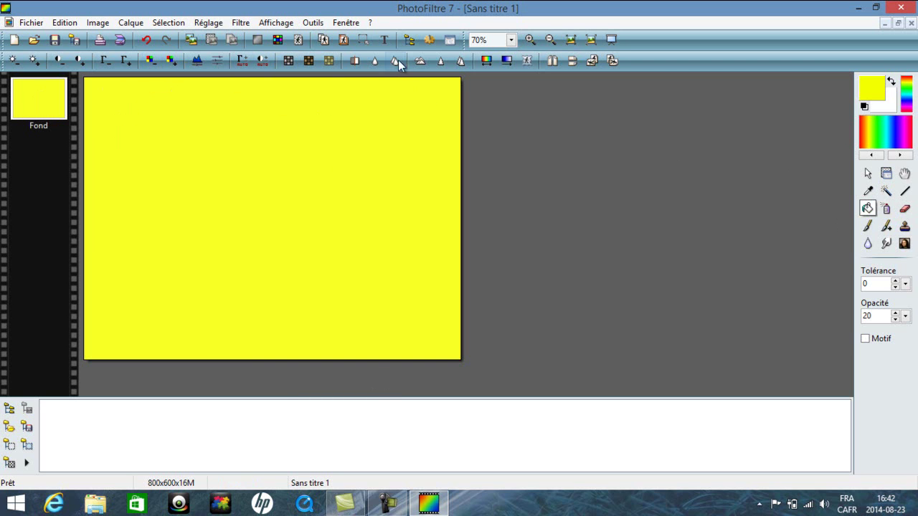
left_click(868, 175)
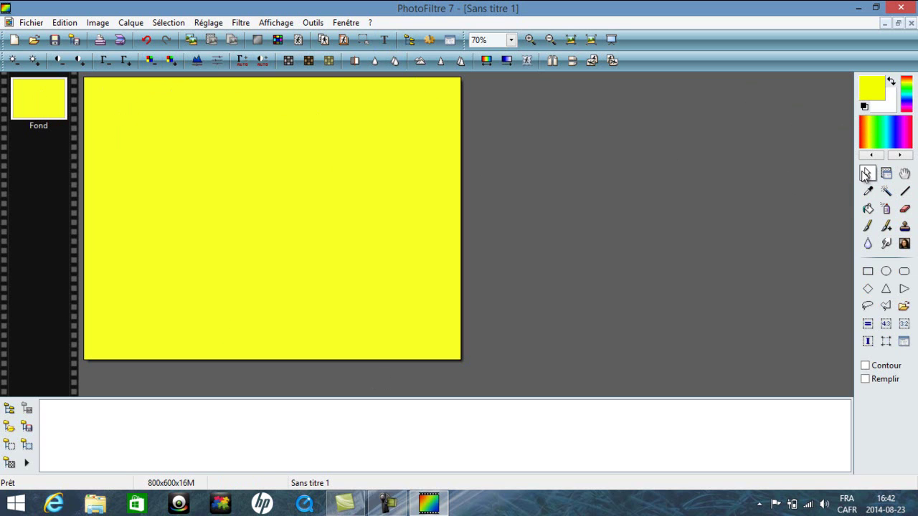
Start a new text and set its font to Yu Mincho Demibold
left_click(383, 43)
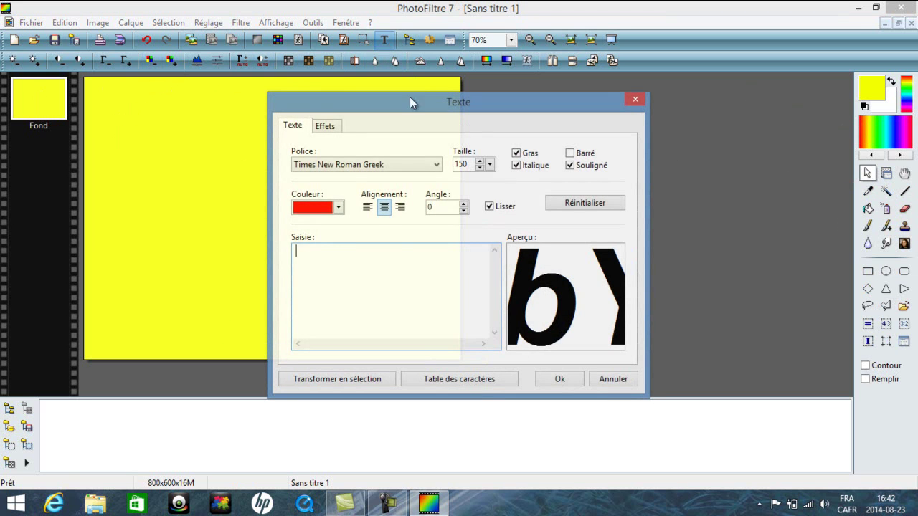
left_click(388, 165)
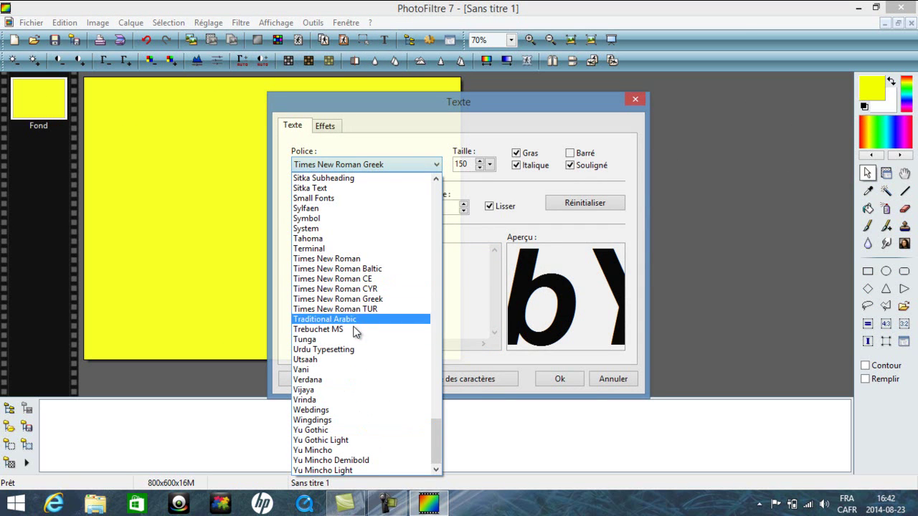
left_click_drag(438, 441, 441, 204)
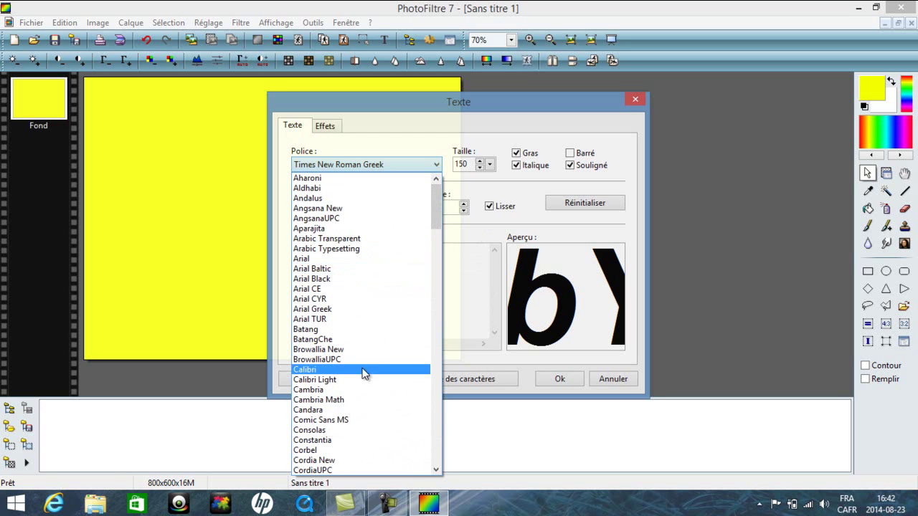
left_click_drag(439, 208, 415, 466)
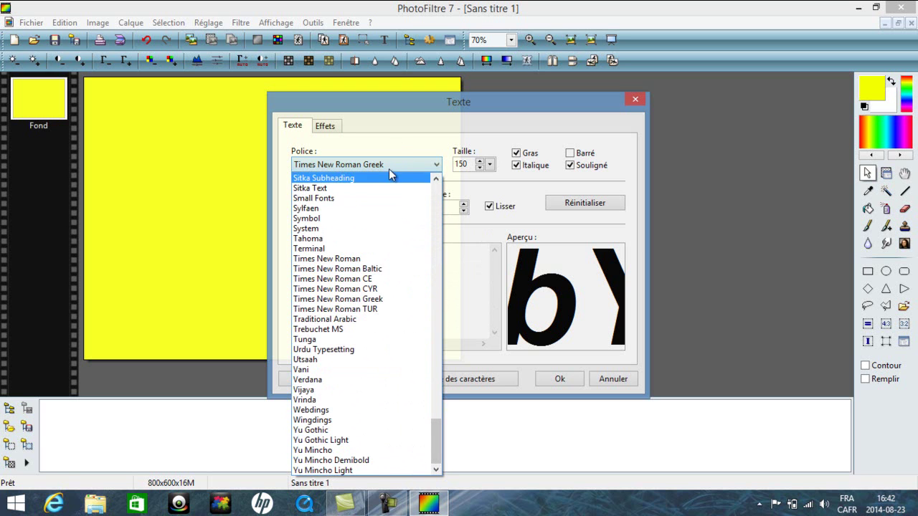
left_click(351, 459)
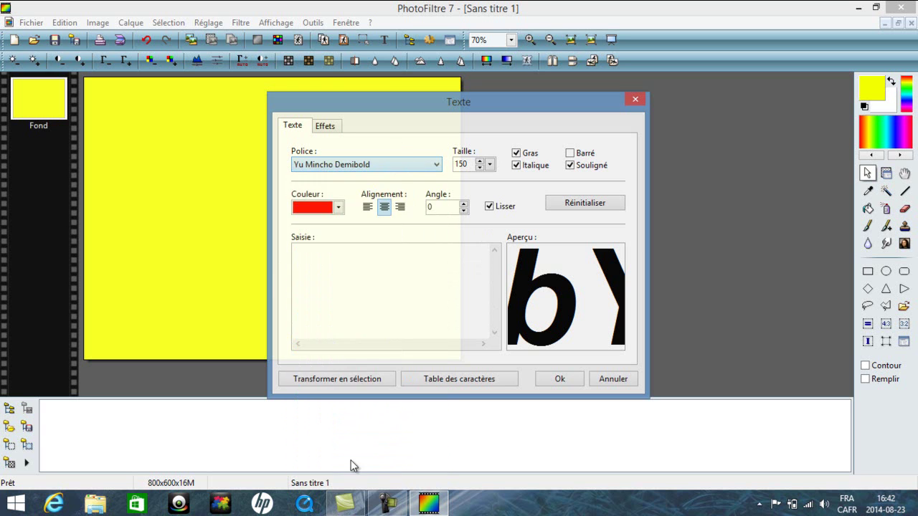
Set the text colour to the basic dark blue with red 0, green 0 and blue 160
left_click(338, 208)
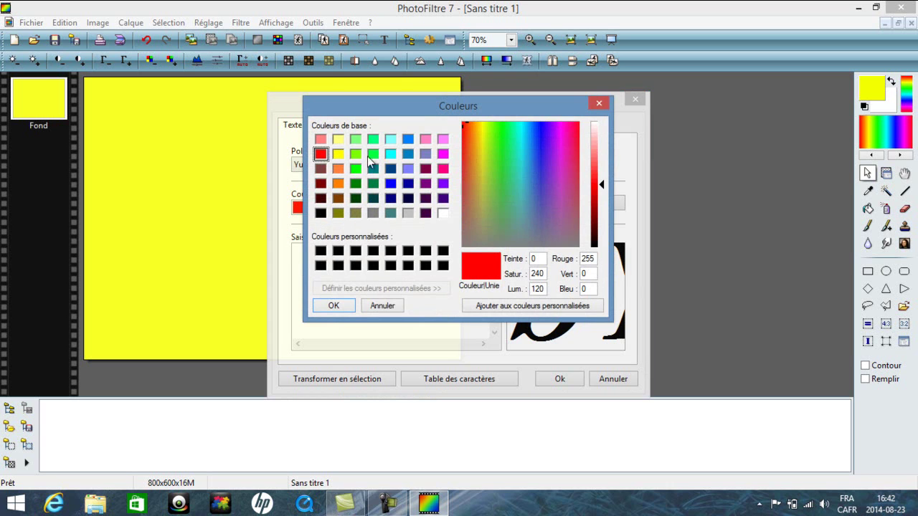
left_click(410, 185)
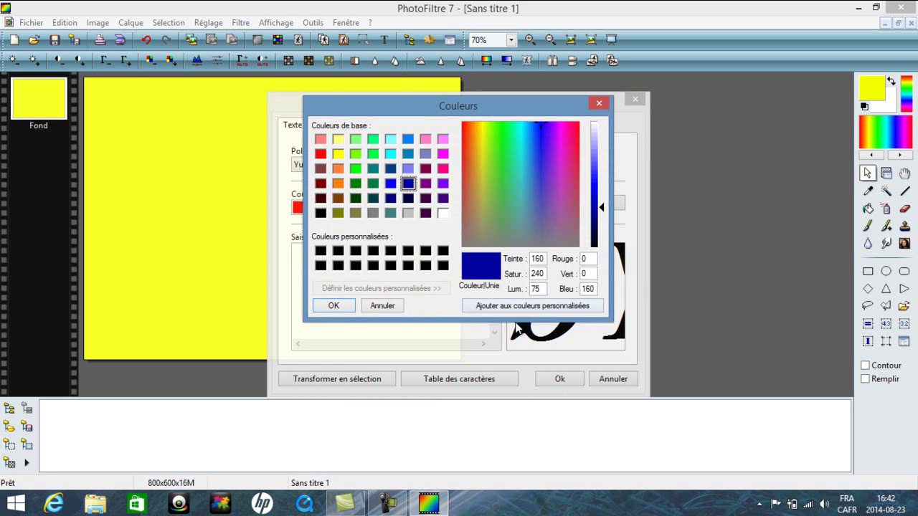
left_click(335, 305)
left_click(336, 208)
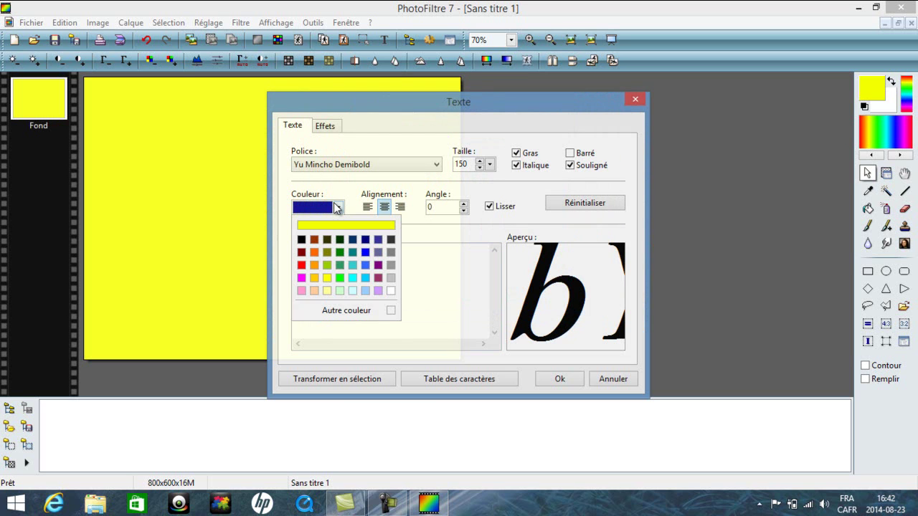
left_click(366, 311)
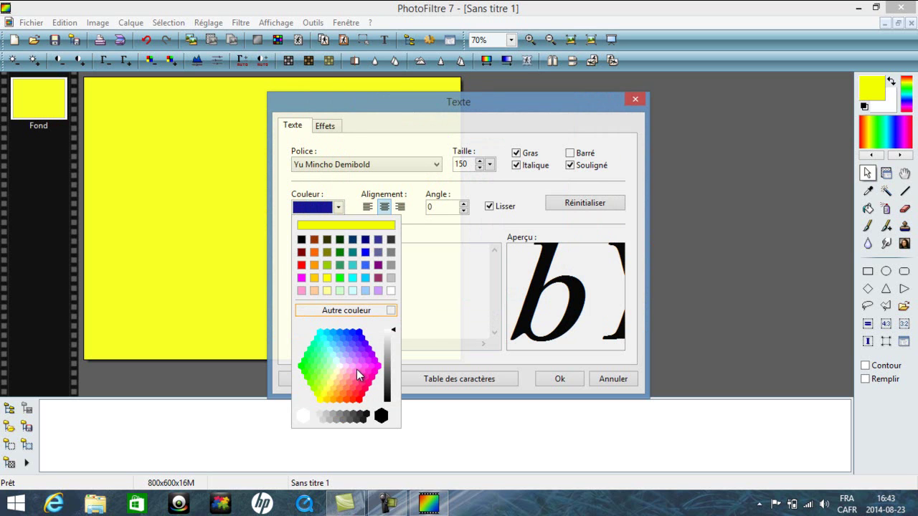
left_click(420, 299)
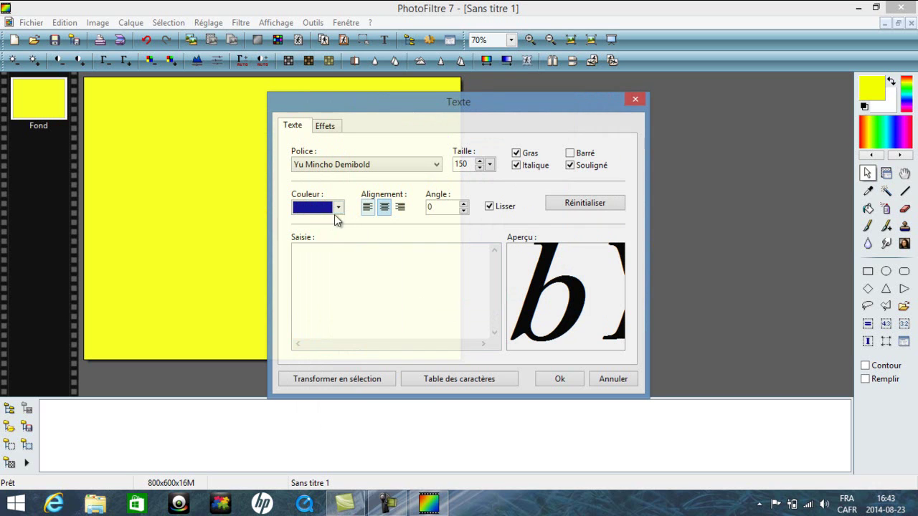
left_click(360, 260)
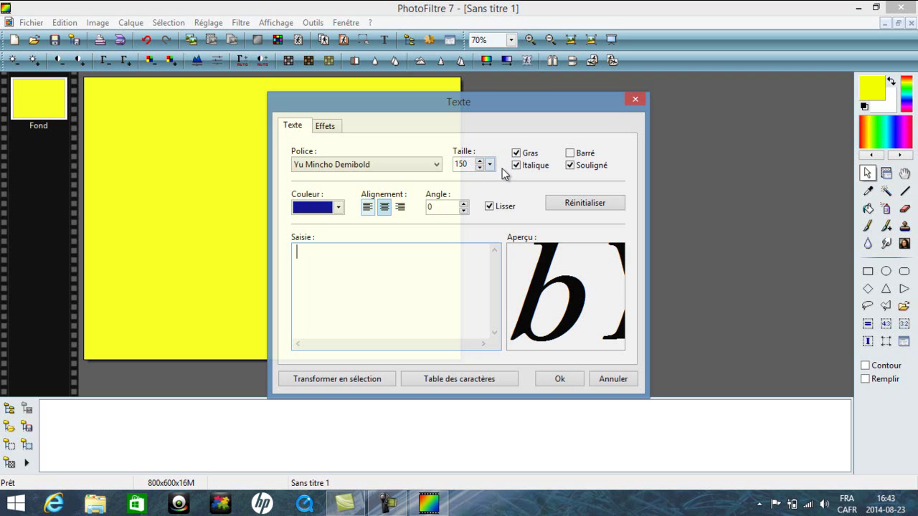
Choose 150 as the text size
left_click(490, 165)
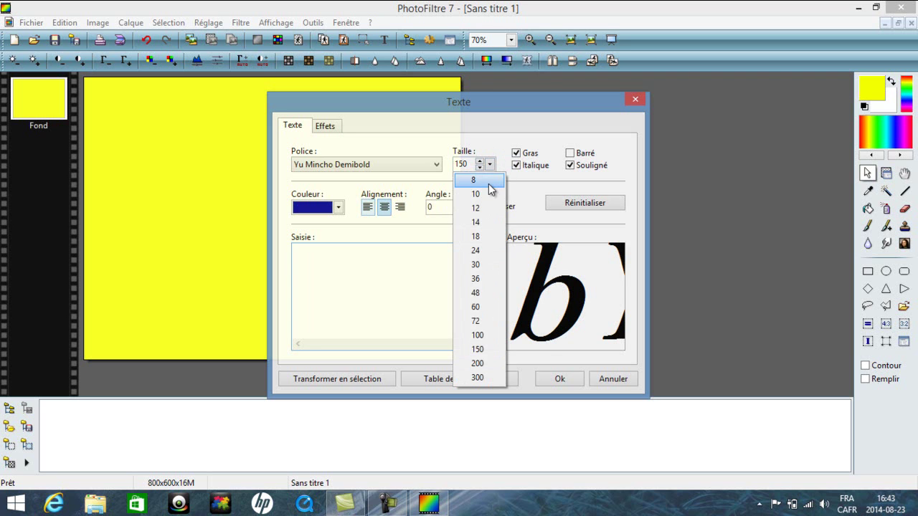
left_click(479, 349)
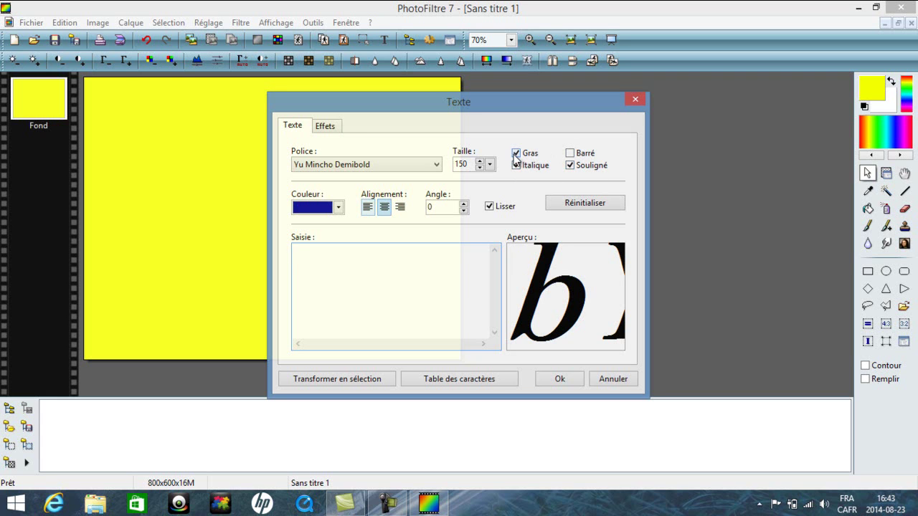
left_click(582, 158)
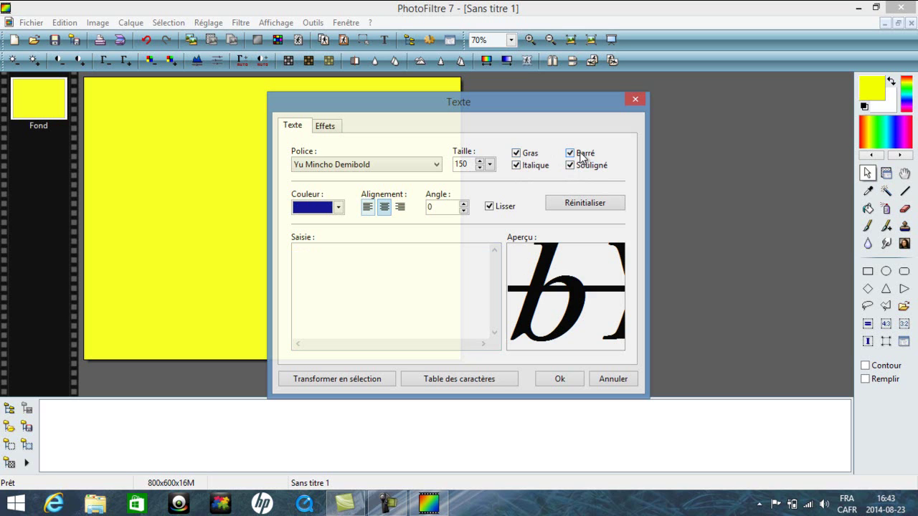
left_click(582, 157)
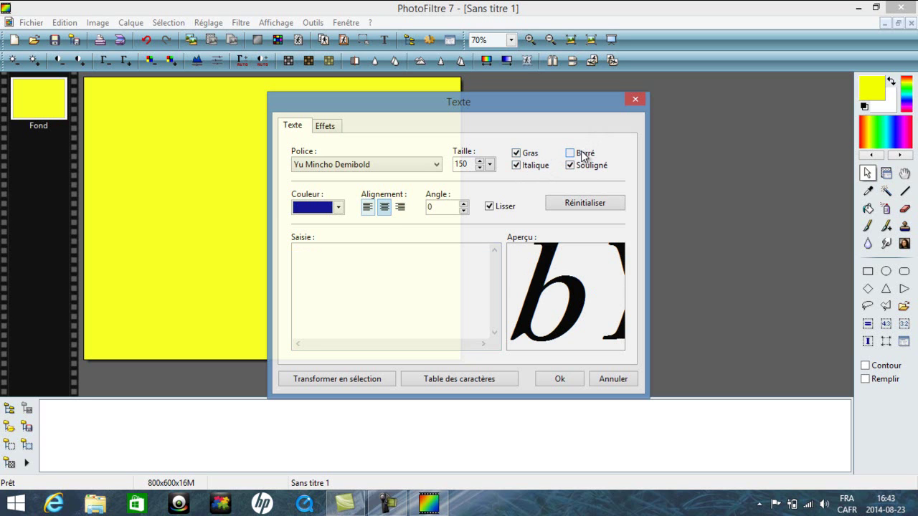
left_click(464, 205)
left_click(464, 206)
Enter "kaney" as the text and place it on the yellow canvas
left_click(426, 280)
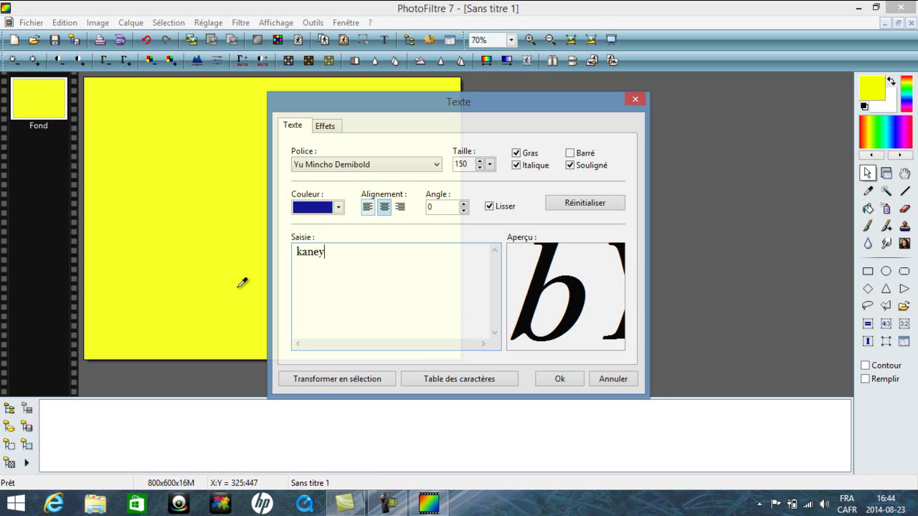
left_click(559, 378)
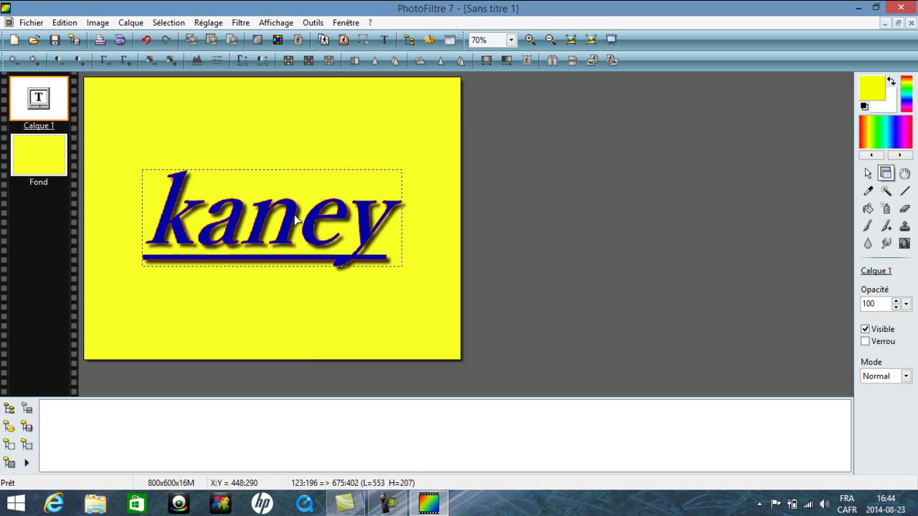
Activate the background layer and reselect the "kaney" text layer
left_click(290, 301)
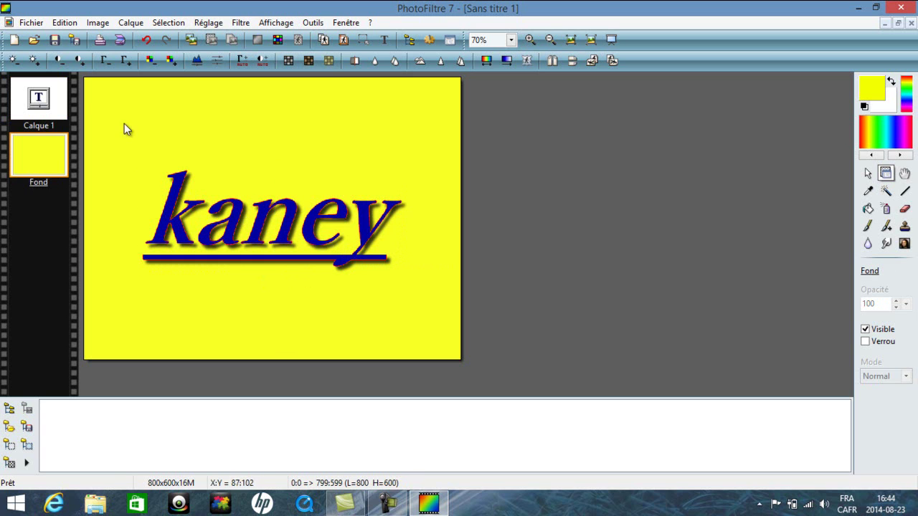
left_click(196, 203)
double_click(196, 203)
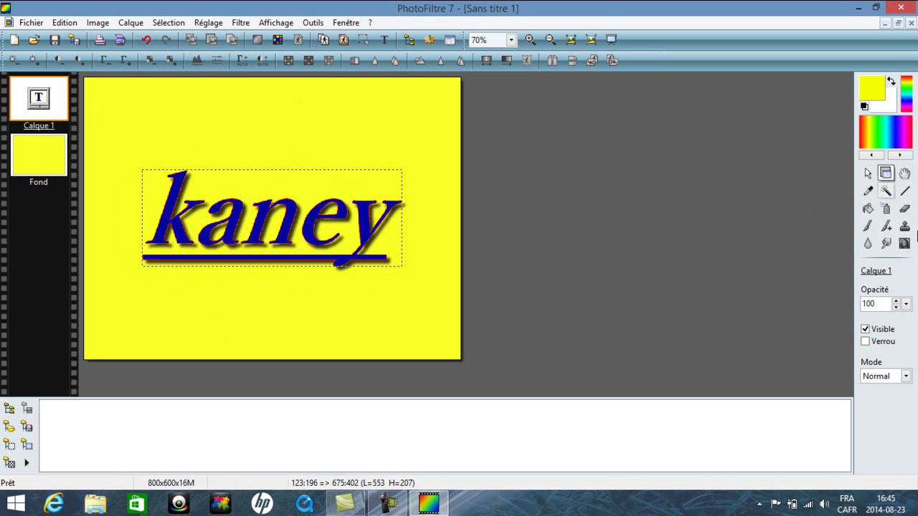
Sample the canvas yellow with the Pipette tool, and pick the lettering's dark blue #0000A0 as the foreground colour
left_click(867, 192)
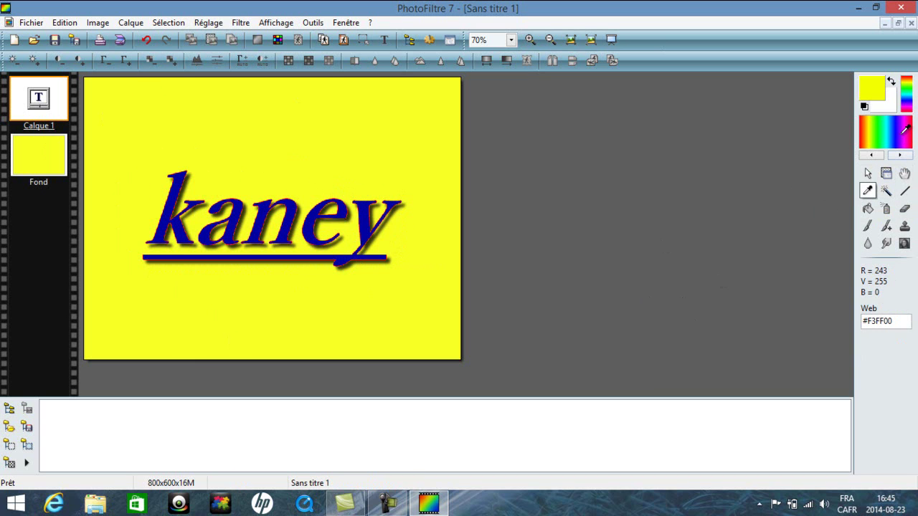
left_click(903, 122)
left_click(391, 146)
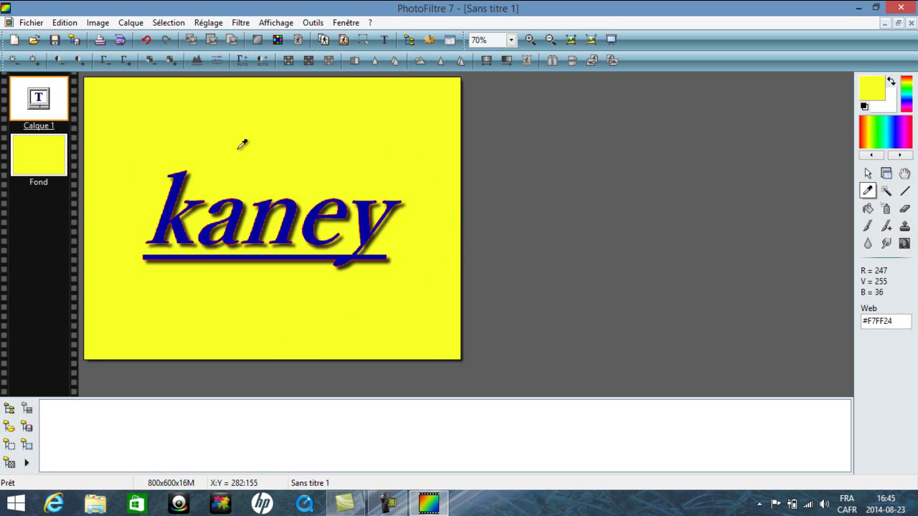
left_click(312, 222)
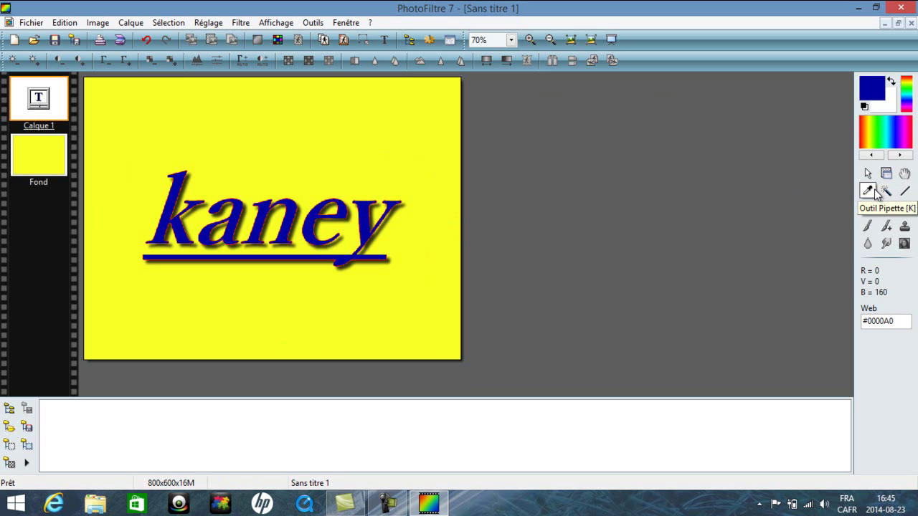
Sample the canvas yellow with the Pipette and try the Magic Wand on the yellow area while the text layer is active
left_click(273, 182)
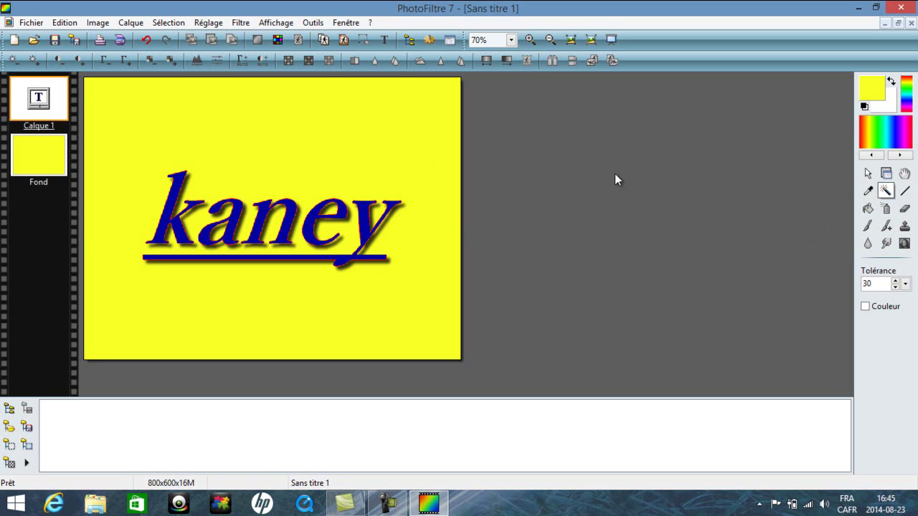
left_click(886, 174)
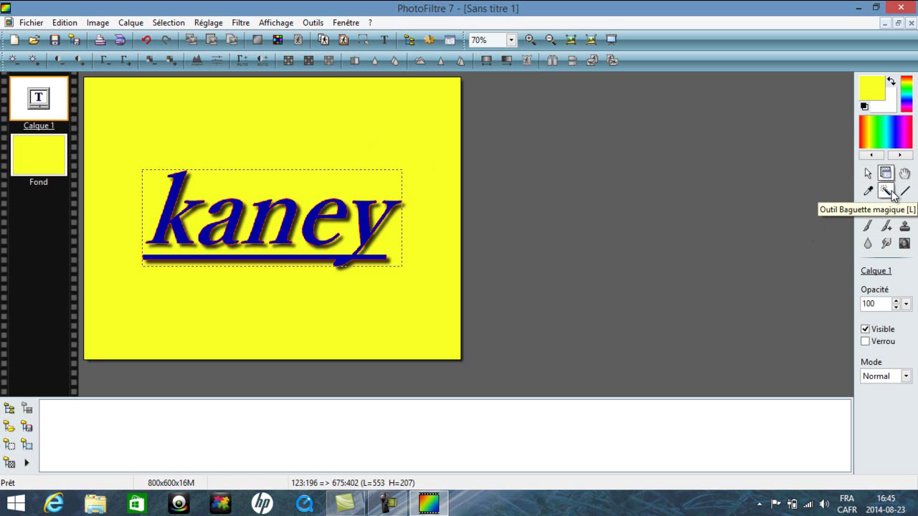
left_click(892, 194)
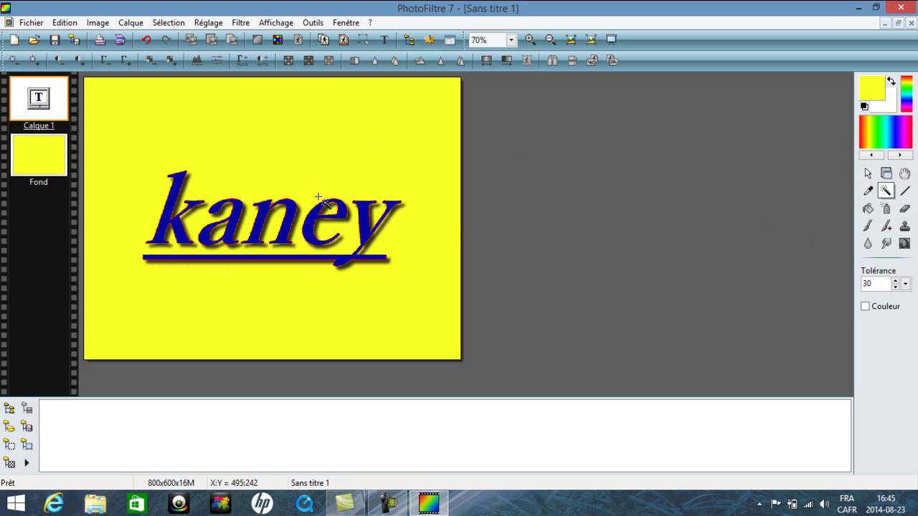
left_click(398, 142)
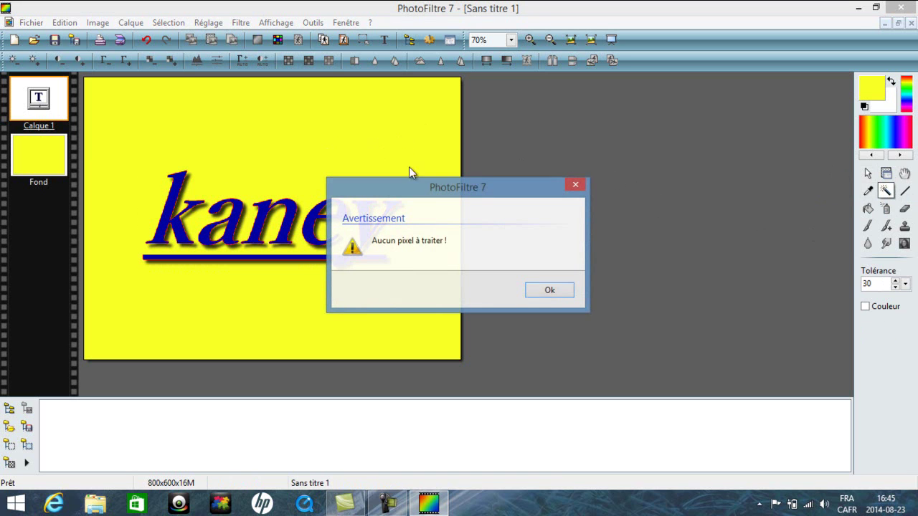
left_click(560, 291)
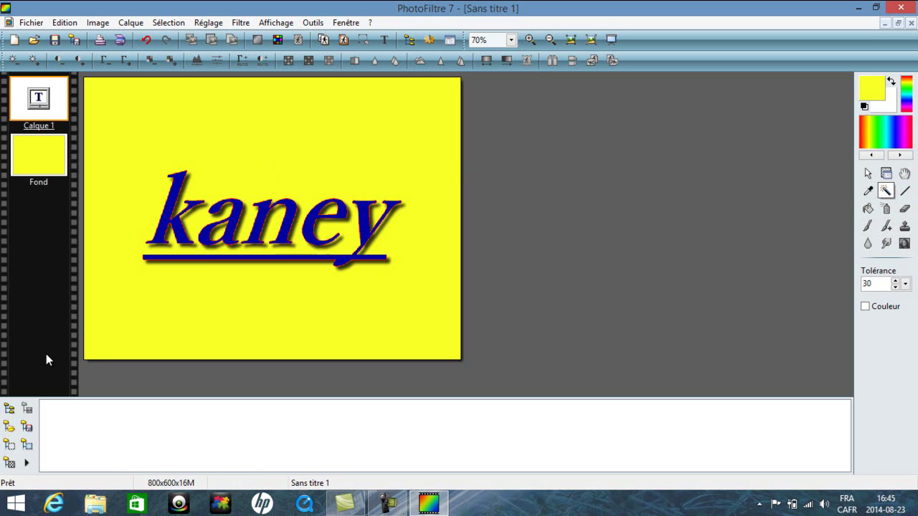
left_click(279, 128)
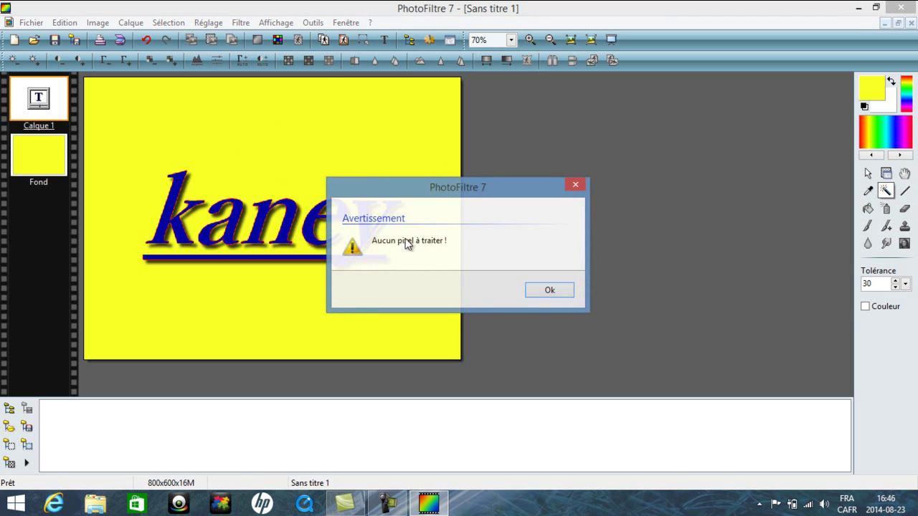
left_click(550, 291)
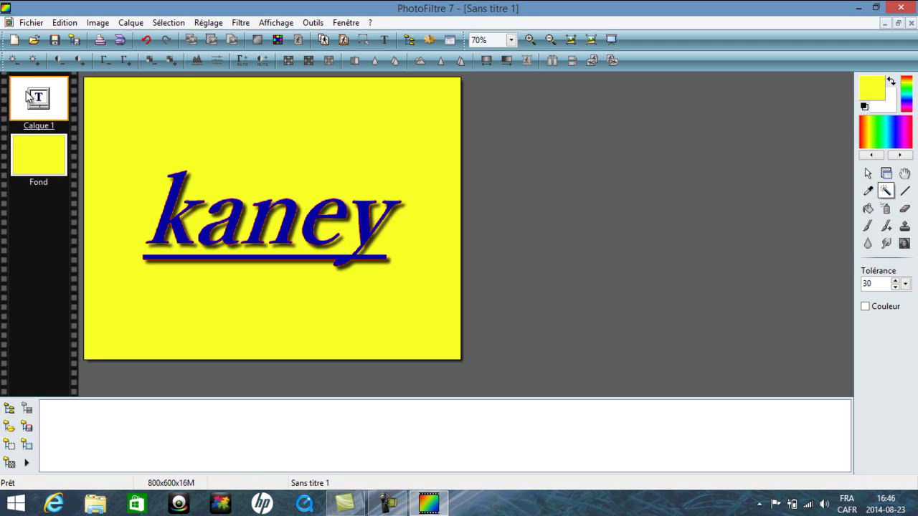
Activate the background layer, return to the text layer, and make the background layer active again
left_click(46, 151)
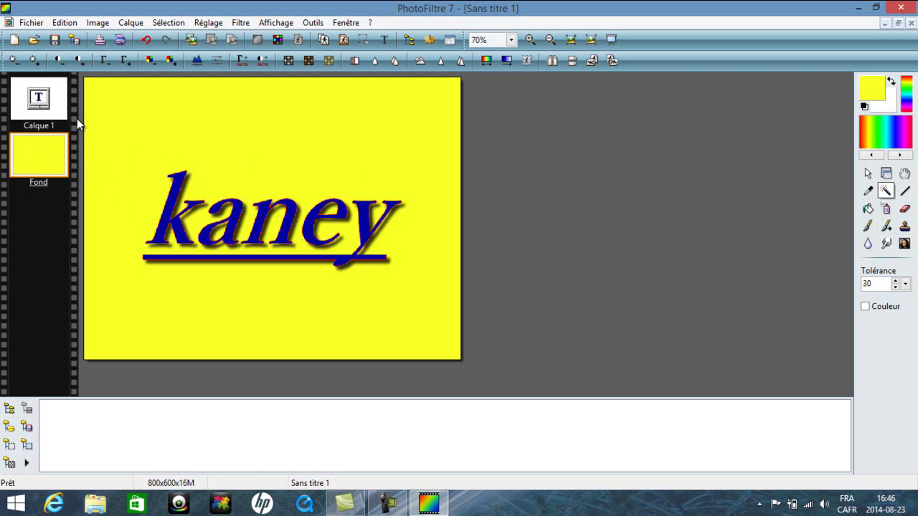
left_click(58, 107)
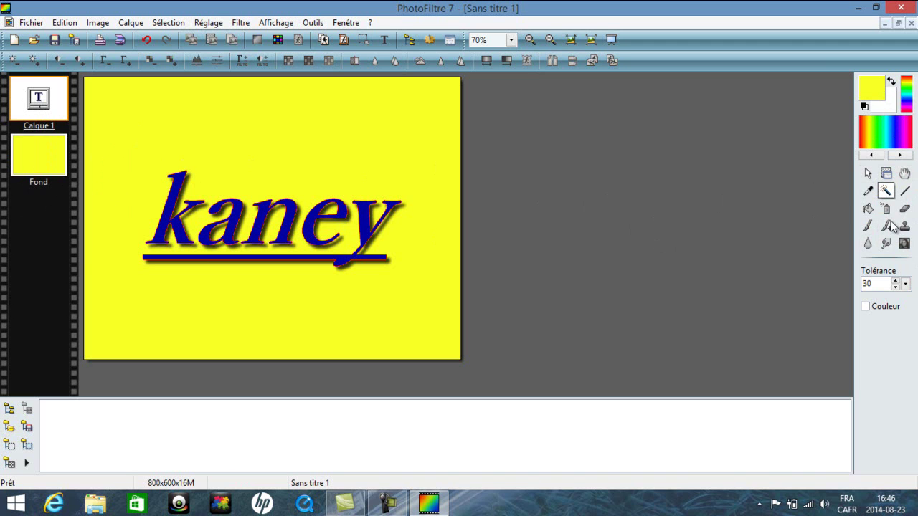
left_click(28, 155)
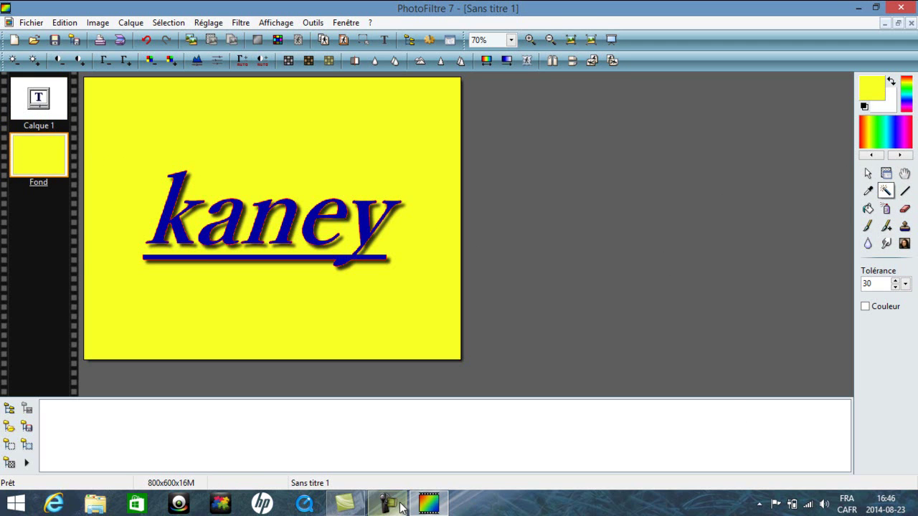
mouse_move(405, 506)
left_click(404, 458)
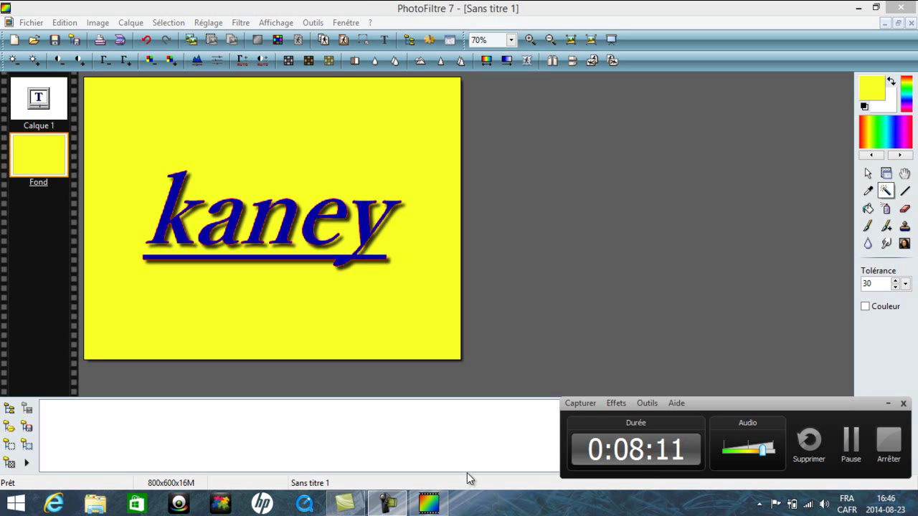
left_click(889, 404)
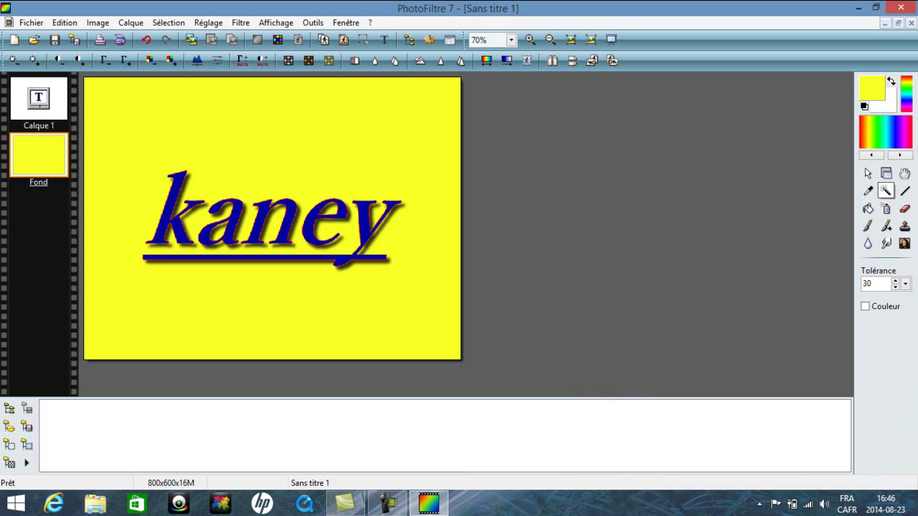
Draw four crossing magenta lines of thickness 2 above the "kaney" text with the Line tool
left_click(903, 191)
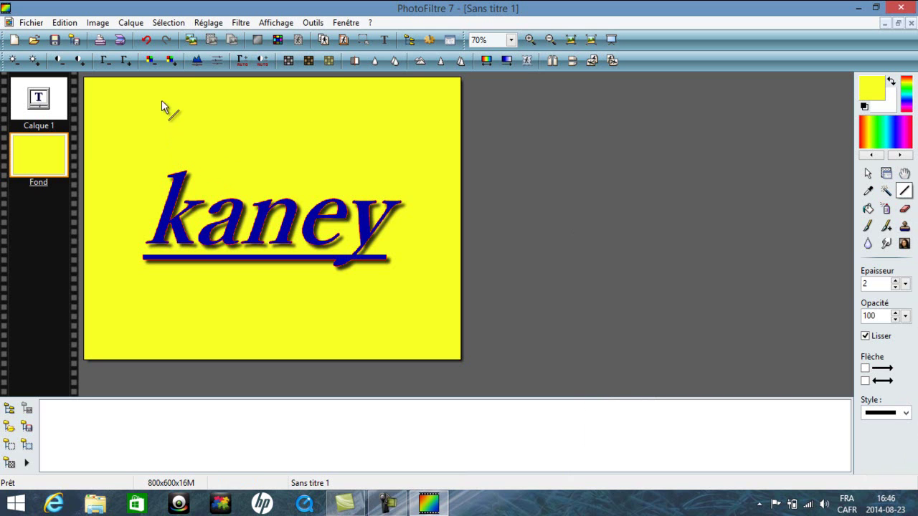
mouse_move(169, 89)
left_mouse_down()
mouse_move(395, 200)
mouse_move(440, 204)
mouse_move(400, 194)
left_mouse_up()
key("Escape")
left_click(905, 132)
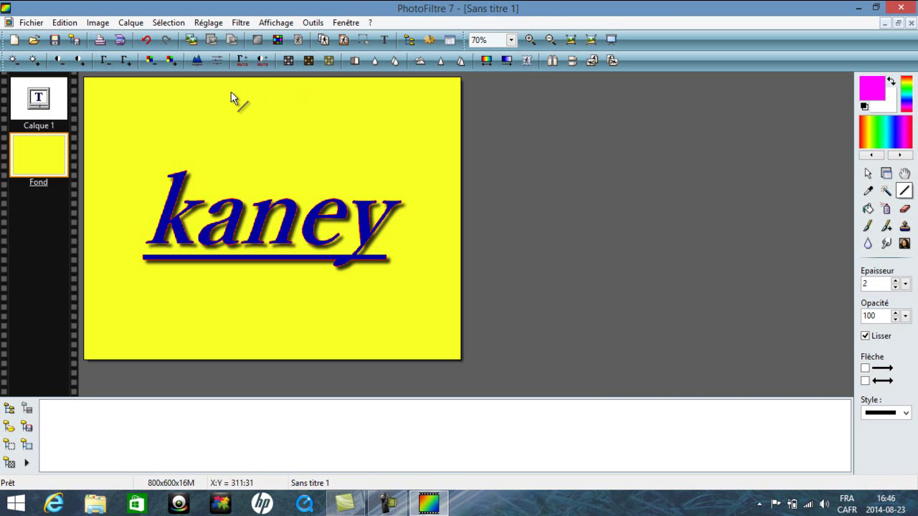
left_click_drag(212, 92, 386, 187)
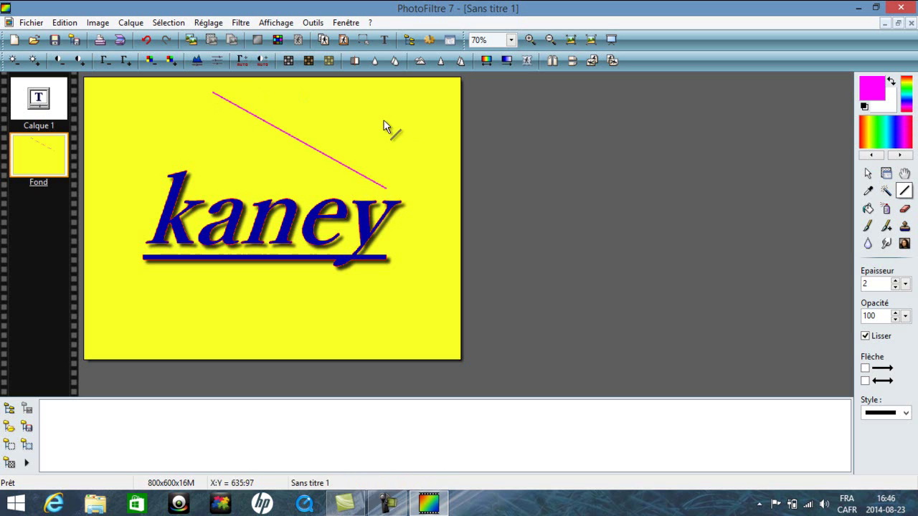
left_click_drag(326, 126, 196, 173)
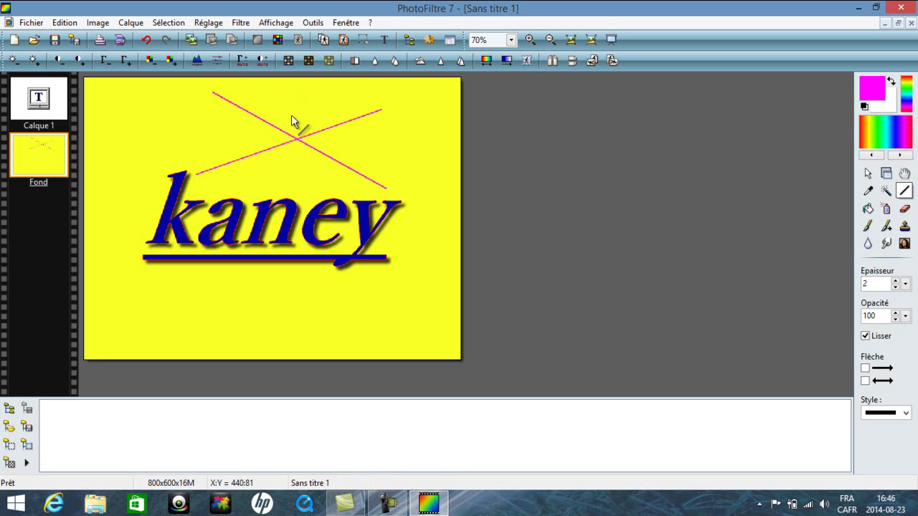
mouse_move(304, 103)
left_mouse_down()
mouse_move(303, 179)
mouse_move(294, 184)
left_mouse_up()
mouse_move(228, 134)
left_mouse_down()
mouse_move(319, 159)
mouse_move(387, 143)
left_mouse_up()
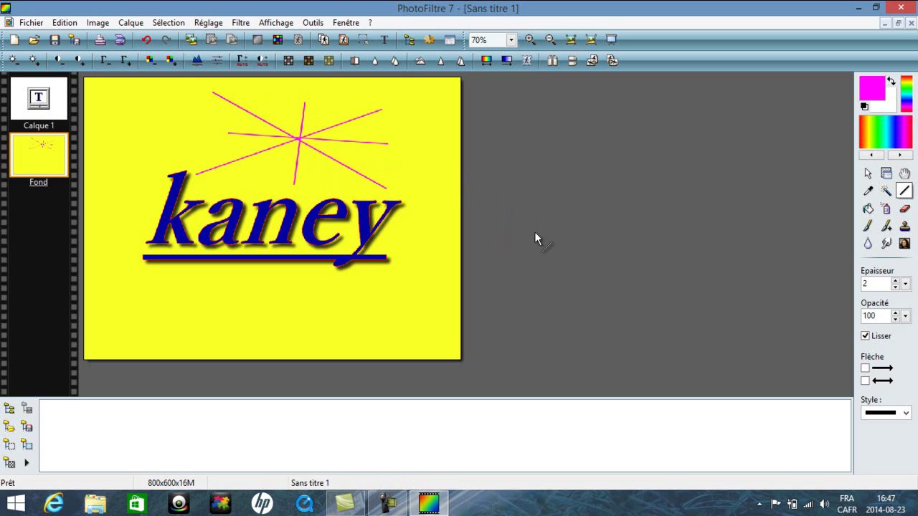
Spray a magenta frame around the "kaney" text with branches out to the canvas edges, using the Airbrush at radius 20
left_click(886, 209)
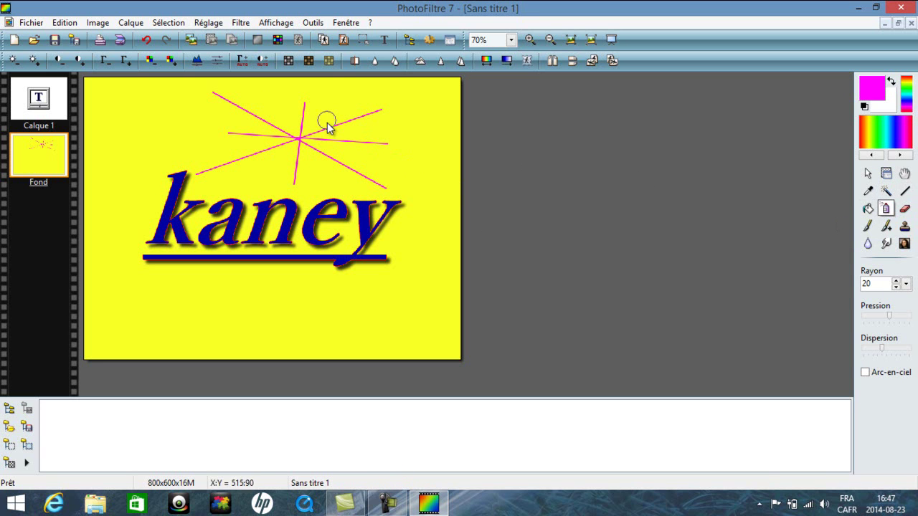
mouse_move(410, 140)
left_mouse_down()
mouse_move(429, 235)
mouse_move(411, 303)
left_mouse_up()
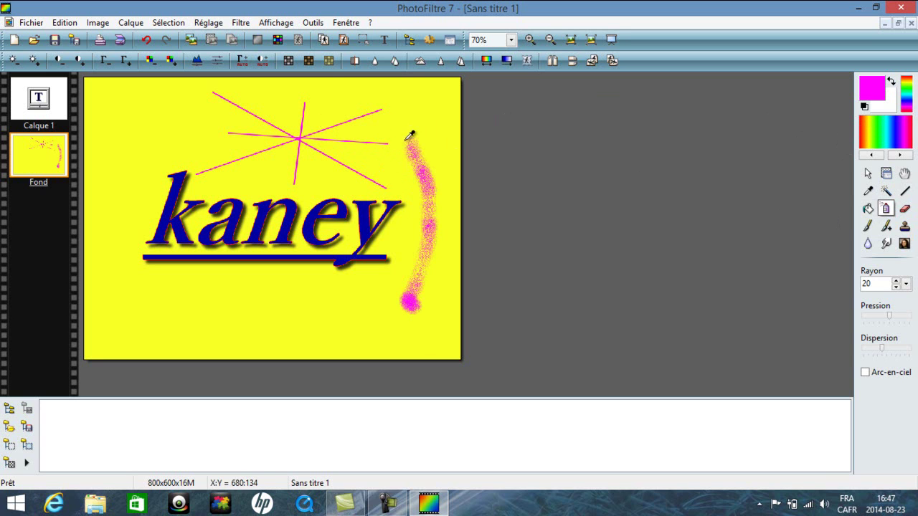
left_click_drag(402, 137, 473, 136)
mouse_move(410, 301)
left_mouse_down()
mouse_move(451, 311)
mouse_move(419, 301)
mouse_move(362, 349)
left_mouse_up()
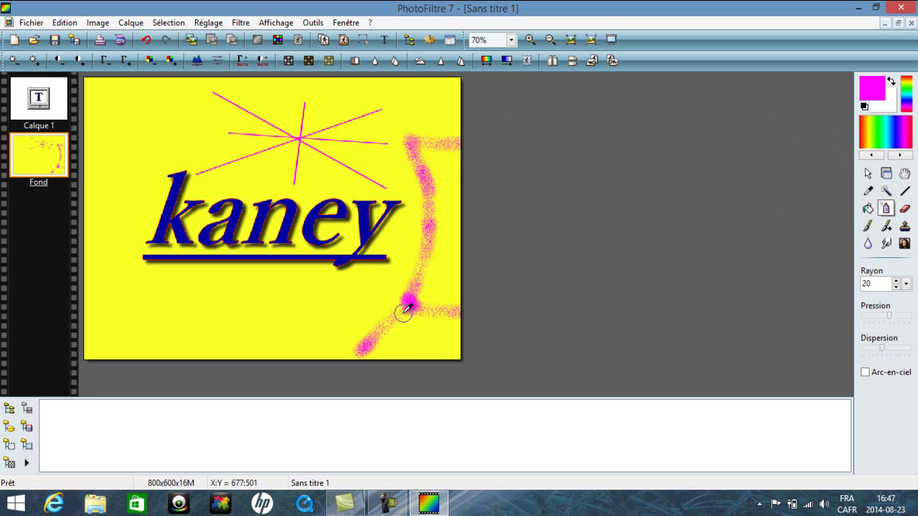
mouse_move(400, 301)
left_mouse_down()
mouse_move(164, 280)
mouse_move(144, 288)
mouse_move(184, 356)
mouse_move(129, 284)
mouse_move(61, 285)
left_mouse_up()
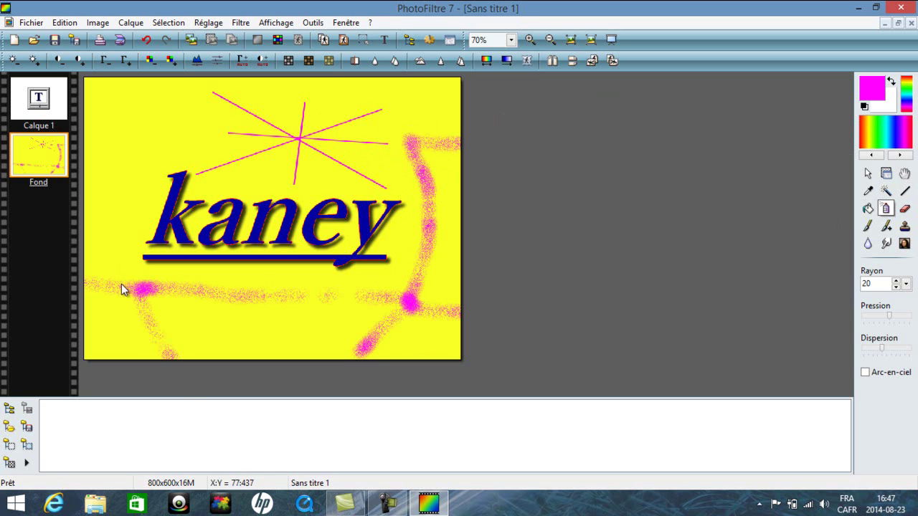
mouse_move(139, 174)
left_mouse_down()
mouse_move(174, 136)
mouse_move(85, 131)
left_mouse_up()
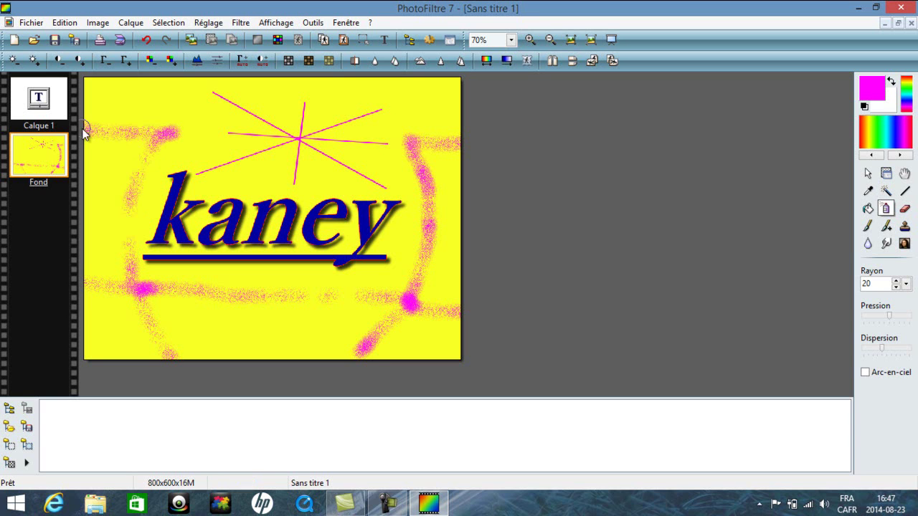
mouse_move(157, 133)
left_mouse_down()
mouse_move(184, 112)
mouse_move(270, 105)
mouse_move(423, 150)
left_mouse_up()
left_click_drag(266, 80, 266, 102)
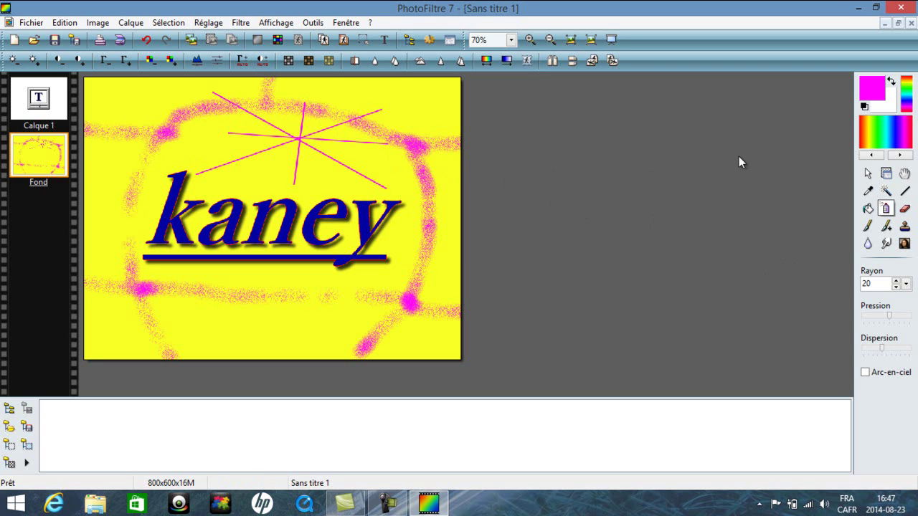
Erase a face outline and broad white scribbles across the area below the text, using the Eraser's triangular brush at size 10
left_click(905, 211)
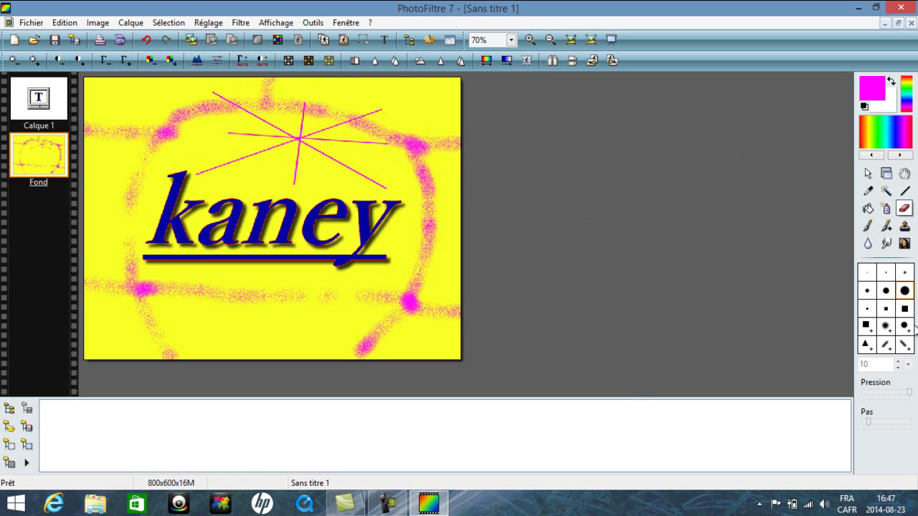
left_click(866, 347)
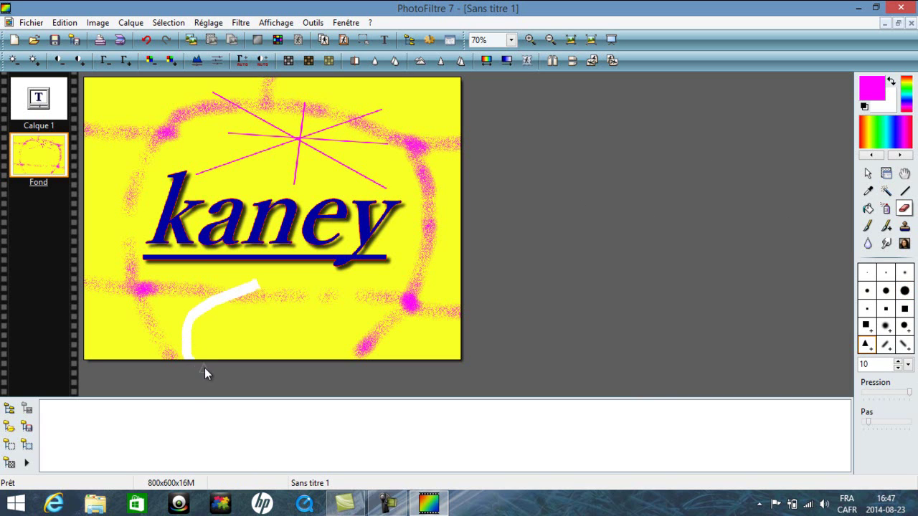
mouse_move(363, 330)
left_mouse_down()
mouse_move(364, 301)
mouse_move(309, 299)
mouse_move(236, 278)
left_mouse_up()
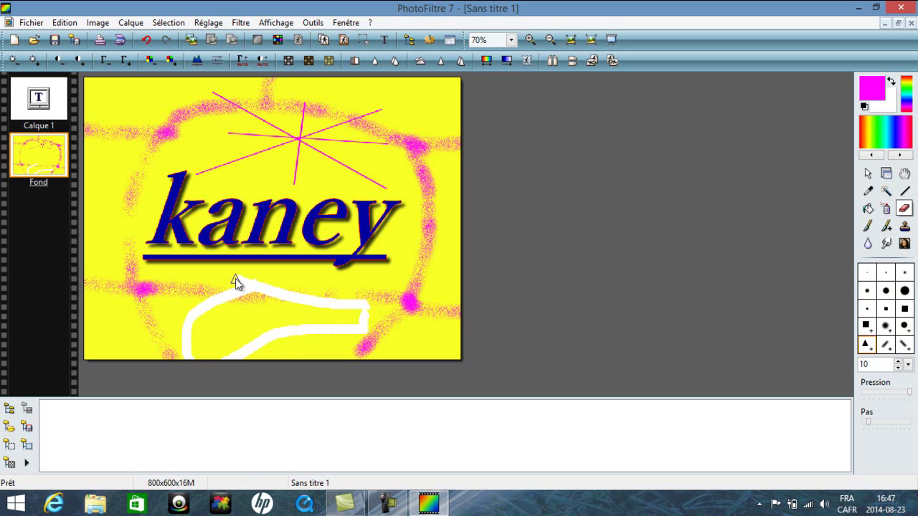
left_click(251, 315)
left_click_drag(220, 331, 240, 338)
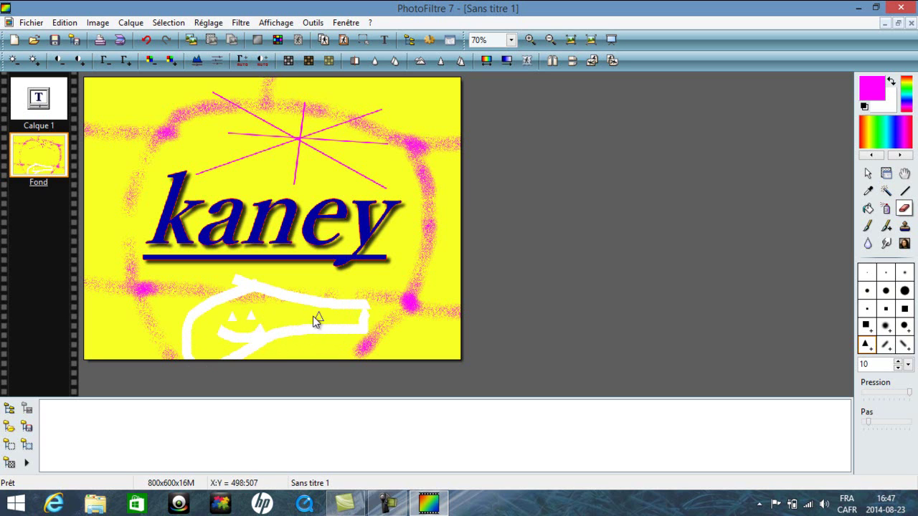
mouse_move(241, 295)
left_mouse_down()
mouse_move(283, 305)
mouse_move(286, 321)
mouse_move(332, 314)
mouse_move(285, 308)
left_mouse_up()
mouse_move(145, 325)
left_mouse_down()
mouse_move(203, 334)
mouse_move(123, 339)
mouse_move(412, 329)
mouse_move(136, 314)
mouse_move(186, 290)
left_mouse_up()
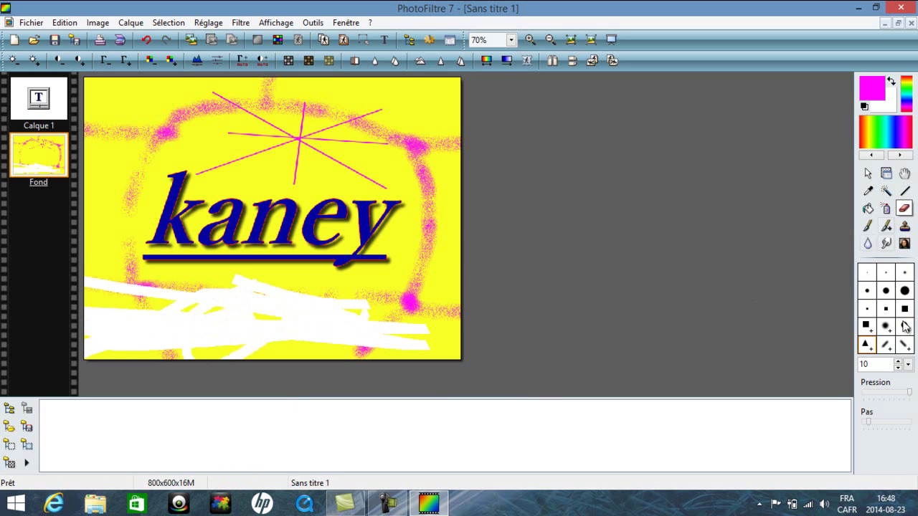
Paint a magenta dot above the crossing lines and a short stroke beside the "y" with a medium round Brush
left_click(866, 227)
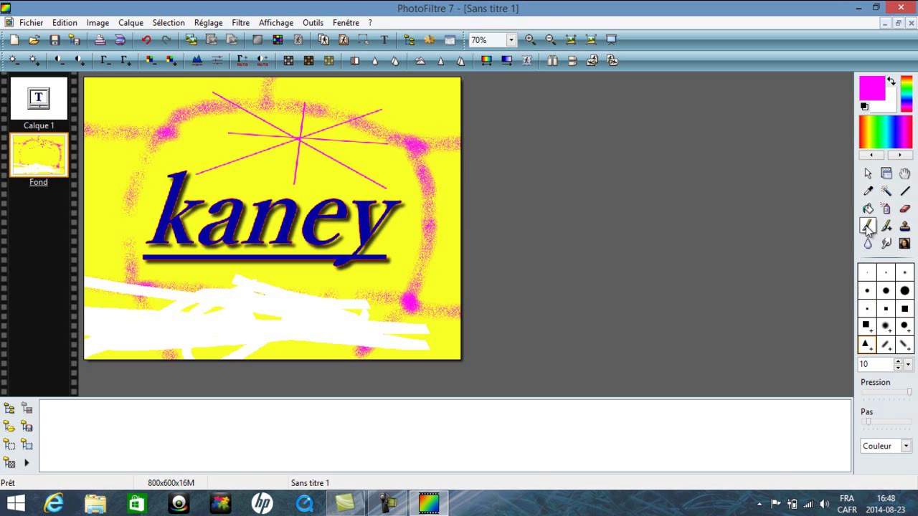
left_click(883, 272)
left_click_drag(413, 182, 424, 207)
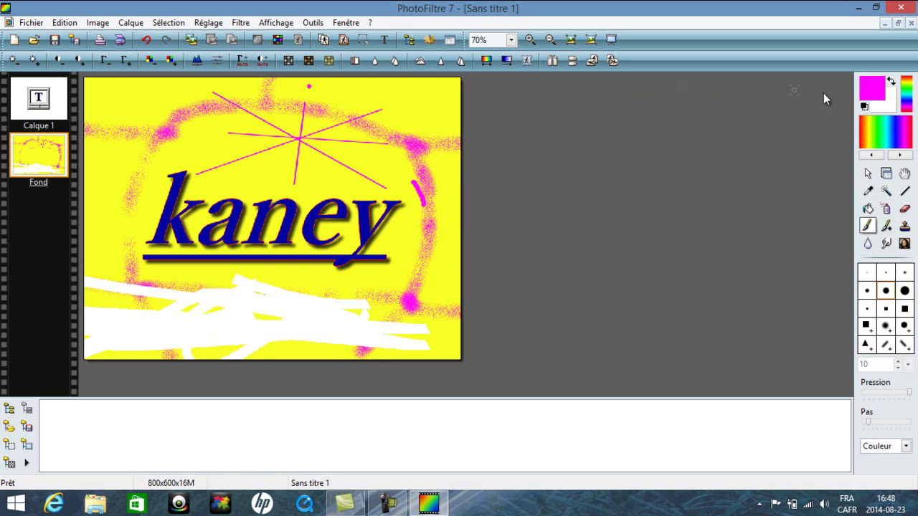
Set the foreground colour to blue-violet and paint a smiley face in each upper corner area of the canvas
left_click(903, 106)
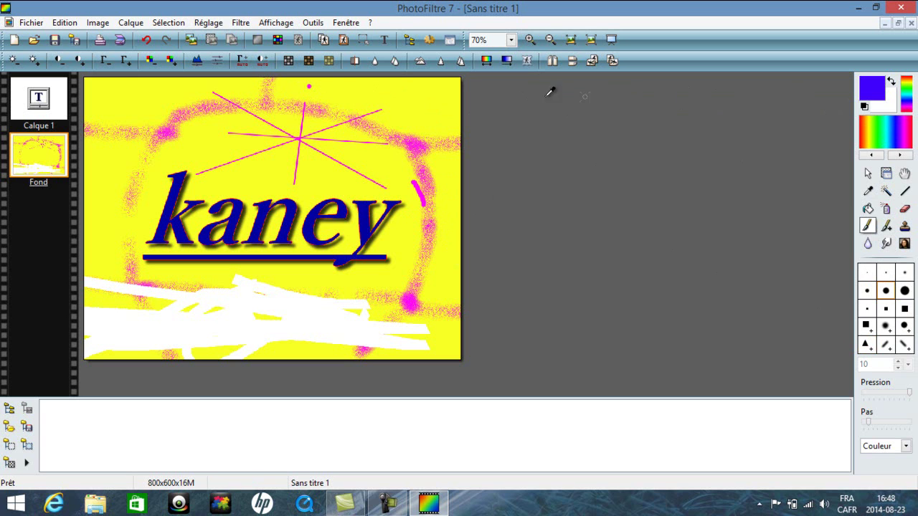
left_click(393, 86)
left_click(374, 83)
mouse_move(374, 94)
left_mouse_down()
mouse_move(393, 107)
mouse_move(433, 96)
left_mouse_up()
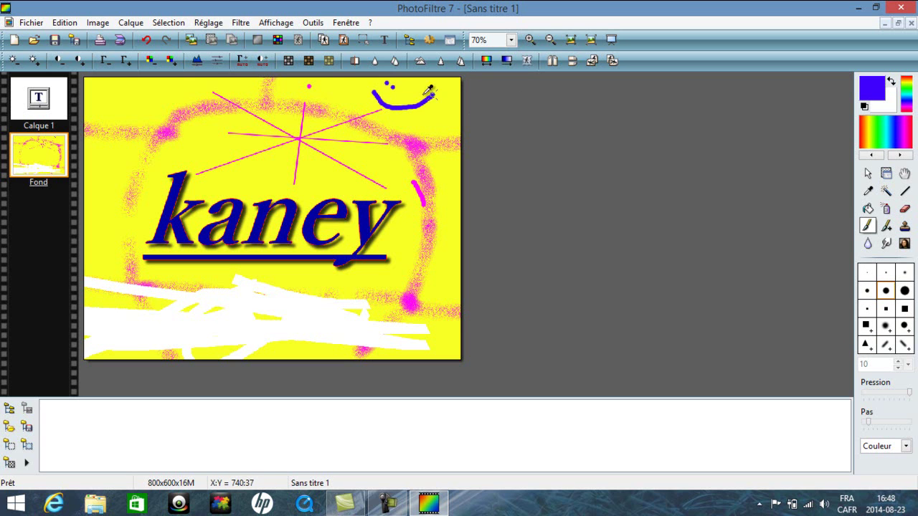
left_click(145, 101)
left_click(162, 101)
left_click_drag(134, 114, 200, 109)
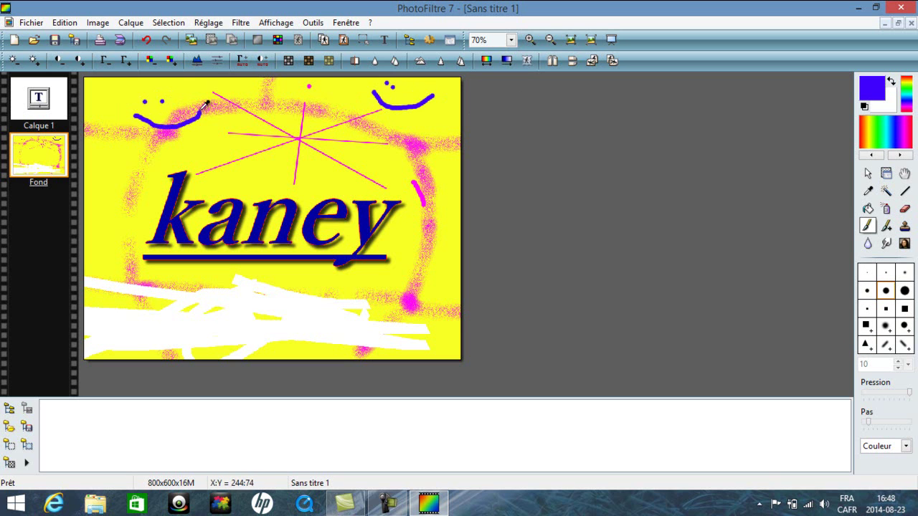
Paint blue-violet smiley faces beside the "k" and at two places below the text's underline
left_click(129, 204)
left_click_drag(124, 213, 155, 207)
left_click(185, 266)
left_click(206, 278)
left_click_drag(172, 289, 251, 279)
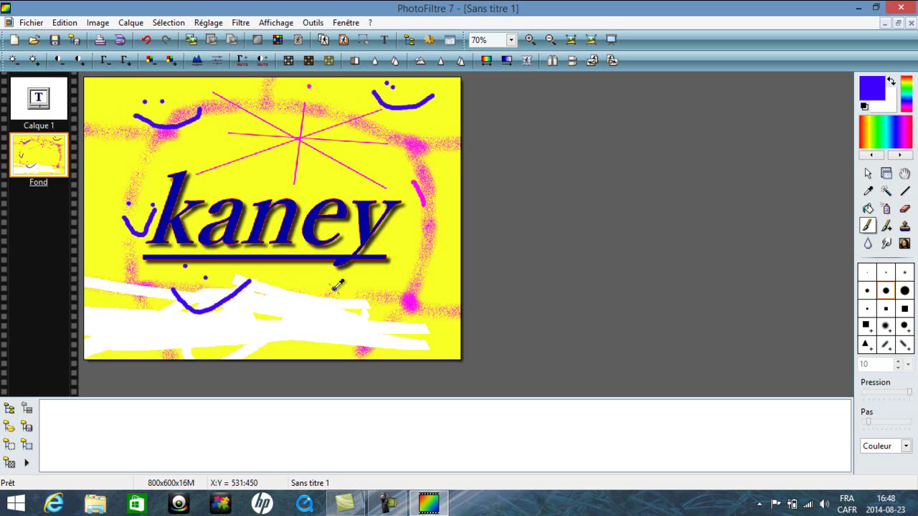
left_click(334, 289)
left_click(346, 289)
mouse_move(321, 302)
left_mouse_down()
mouse_move(362, 316)
mouse_move(378, 292)
left_mouse_up()
Paint two more blue-violet smiley faces along the canvas's right edge, beside the "y" and below it
left_click(418, 255)
left_click(433, 252)
mouse_move(414, 266)
left_mouse_down()
mouse_move(432, 282)
mouse_move(458, 264)
left_mouse_up()
left_click(435, 193)
left_click(446, 193)
mouse_move(430, 204)
left_mouse_down()
mouse_move(443, 216)
mouse_move(459, 209)
left_mouse_up()
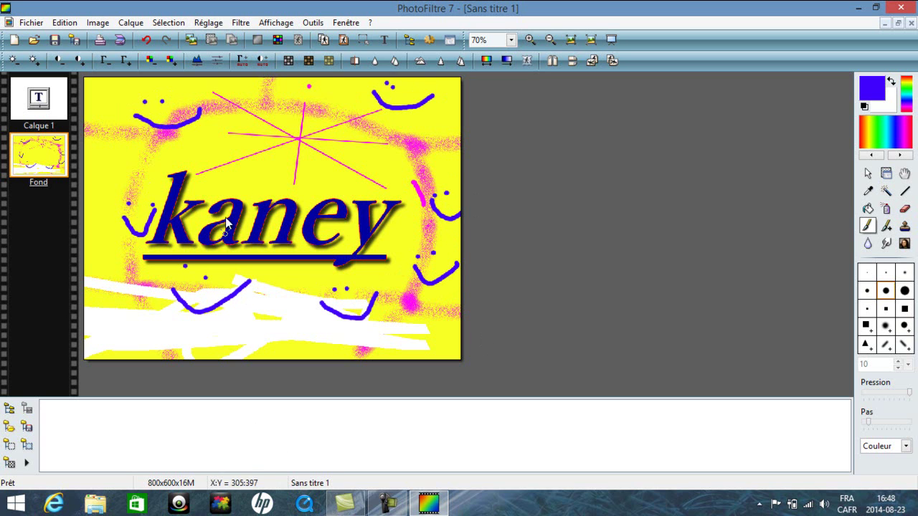
Paint a large blue-violet smiley face over the crossing magenta lines above the text
left_click(283, 114)
mouse_move(269, 131)
left_mouse_down()
mouse_move(331, 191)
mouse_move(379, 141)
left_mouse_up()
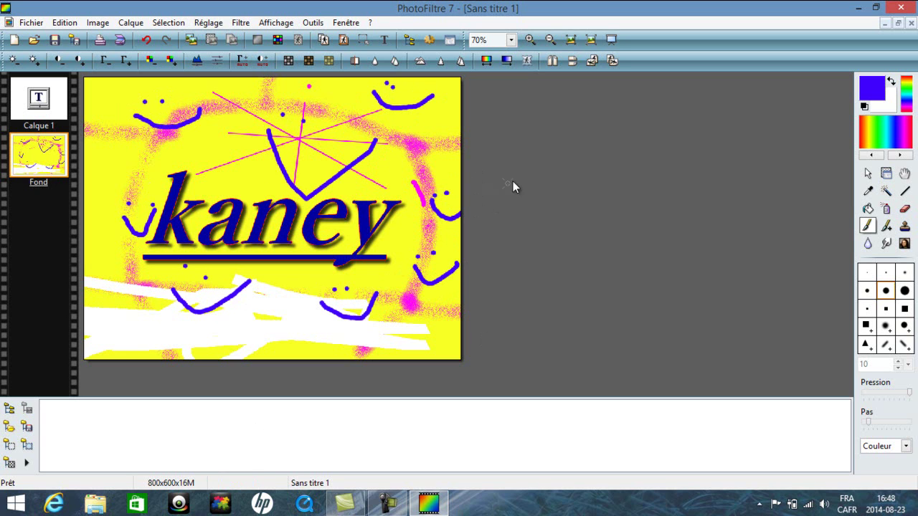
Paint a double ring around the text with the Advanced Brush using tip 69 at 100% scale
left_click(886, 227)
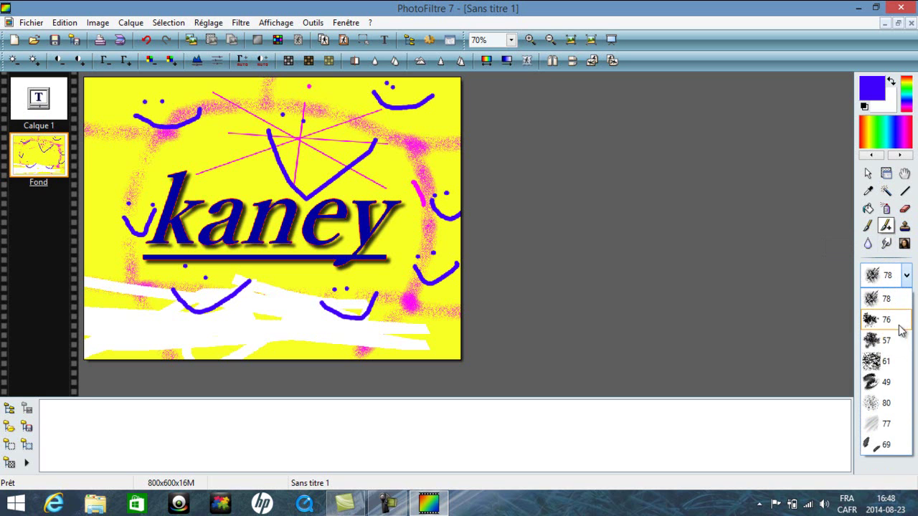
left_click(875, 445)
mouse_move(206, 100)
left_mouse_down()
mouse_move(347, 138)
mouse_move(403, 166)
mouse_move(432, 217)
mouse_move(432, 246)
mouse_move(404, 287)
mouse_move(367, 309)
mouse_move(265, 316)
mouse_move(194, 303)
mouse_move(142, 269)
mouse_move(141, 134)
mouse_move(235, 101)
left_mouse_up()
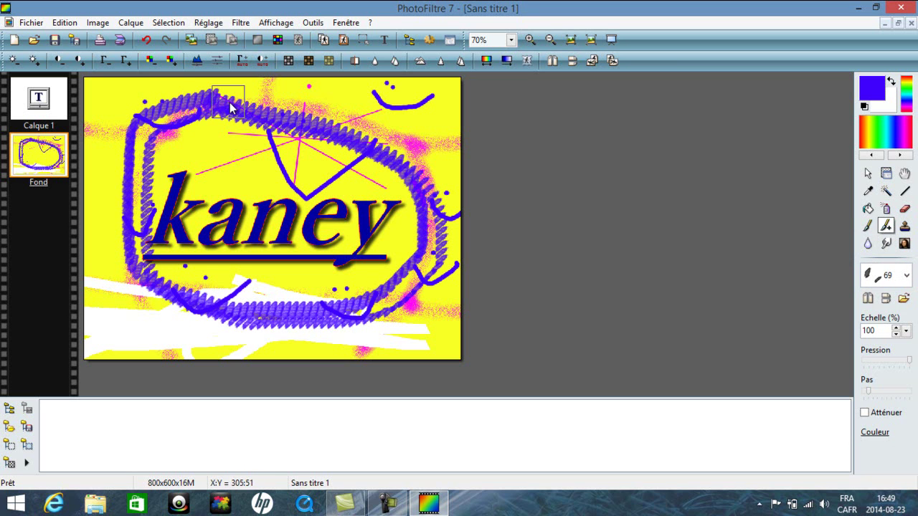
Paint a thick wavy loop over the ring around the text with Advanced Brush tip 49
left_click(906, 275)
left_click(871, 381)
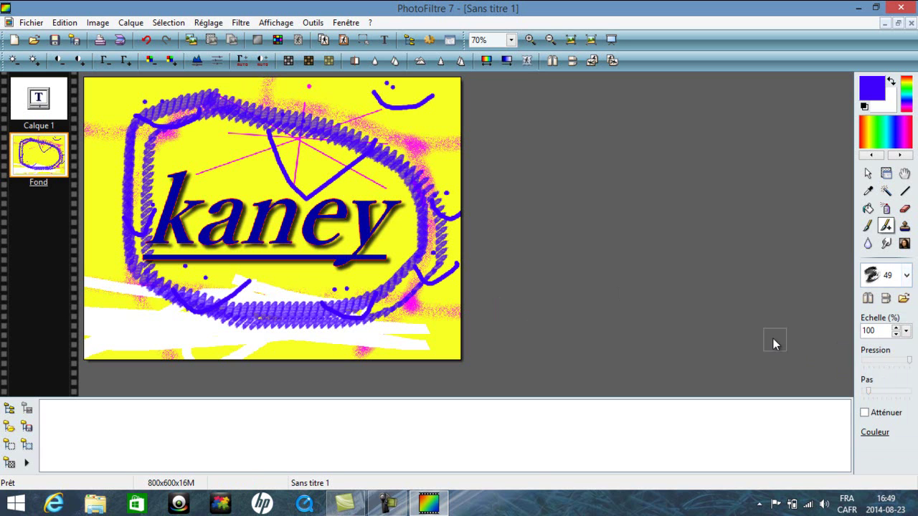
mouse_move(328, 116)
left_mouse_down()
mouse_move(410, 152)
mouse_move(440, 185)
mouse_move(451, 249)
mouse_move(409, 339)
mouse_move(397, 346)
mouse_move(352, 327)
mouse_move(270, 335)
mouse_move(203, 296)
mouse_move(168, 291)
mouse_move(136, 246)
mouse_move(155, 153)
mouse_move(201, 76)
mouse_move(309, 174)
mouse_move(392, 134)
mouse_move(463, 237)
left_mouse_up()
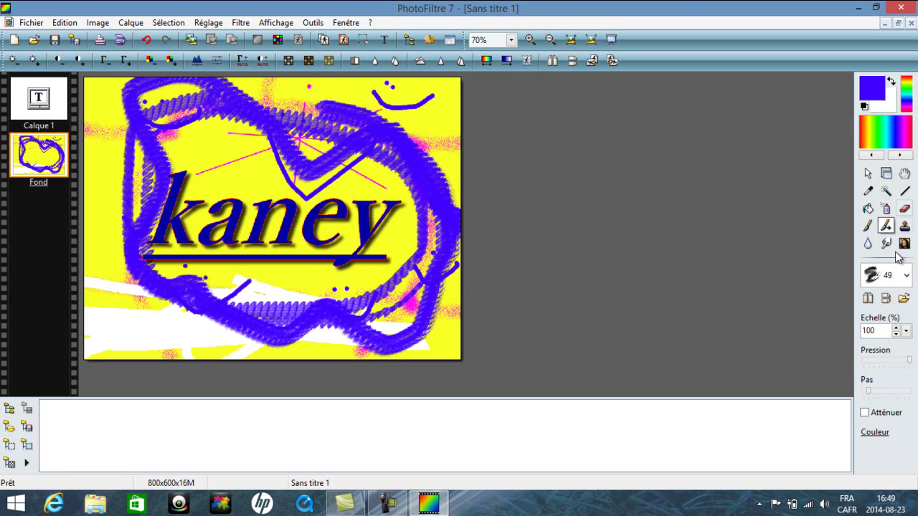
Smear the painted ring all the way around the text using the Smudge tool with a radius of 10
left_click(903, 226)
left_click(869, 243)
left_click(868, 243)
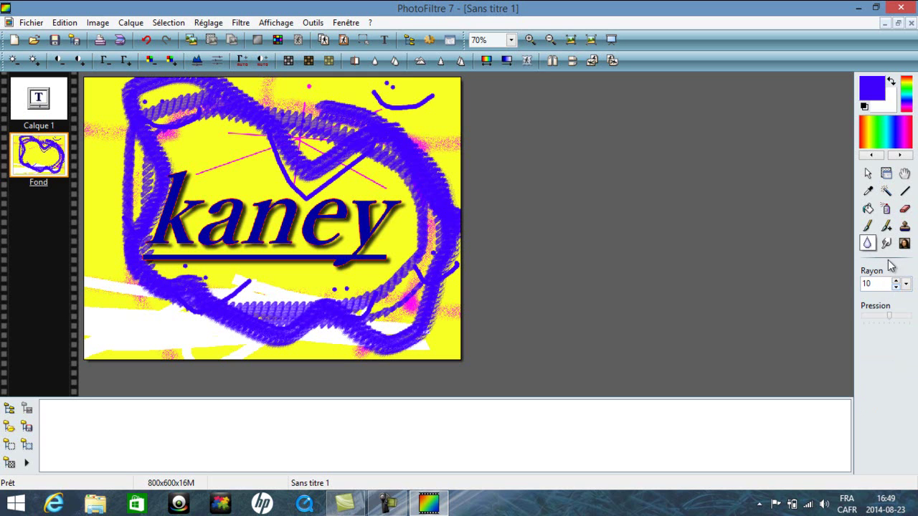
left_click(886, 245)
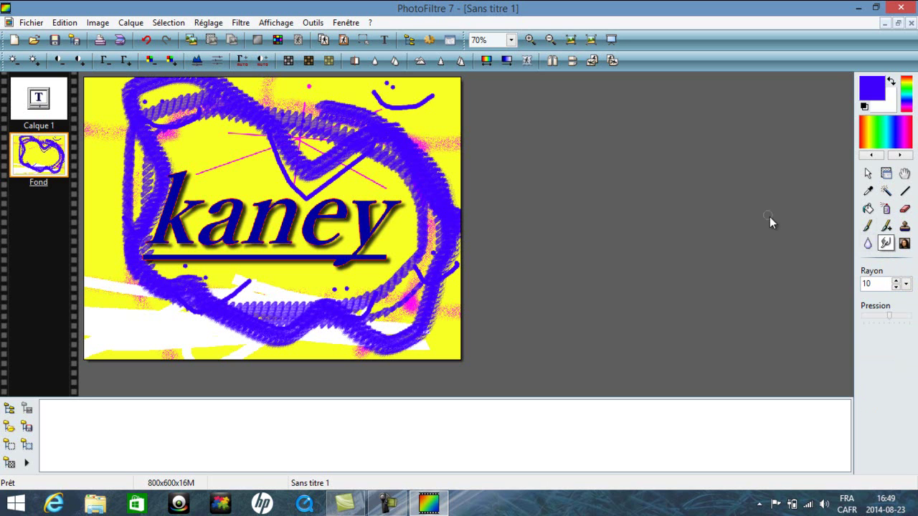
mouse_move(319, 122)
left_mouse_down()
mouse_move(416, 206)
mouse_move(420, 276)
mouse_move(384, 307)
mouse_move(271, 301)
mouse_move(173, 277)
mouse_move(155, 197)
mouse_move(168, 144)
mouse_move(236, 83)
mouse_move(255, 88)
mouse_move(329, 136)
mouse_move(272, 102)
mouse_move(228, 96)
mouse_move(193, 109)
mouse_move(149, 185)
mouse_move(154, 251)
mouse_move(172, 282)
mouse_move(330, 308)
mouse_move(413, 299)
mouse_move(445, 254)
mouse_move(445, 208)
mouse_move(392, 161)
mouse_move(265, 95)
mouse_move(227, 103)
mouse_move(182, 130)
mouse_move(139, 176)
mouse_move(128, 201)
mouse_move(135, 239)
mouse_move(178, 281)
mouse_move(223, 299)
mouse_move(370, 306)
mouse_move(400, 291)
mouse_move(440, 210)
mouse_move(443, 271)
mouse_move(431, 182)
left_mouse_up()
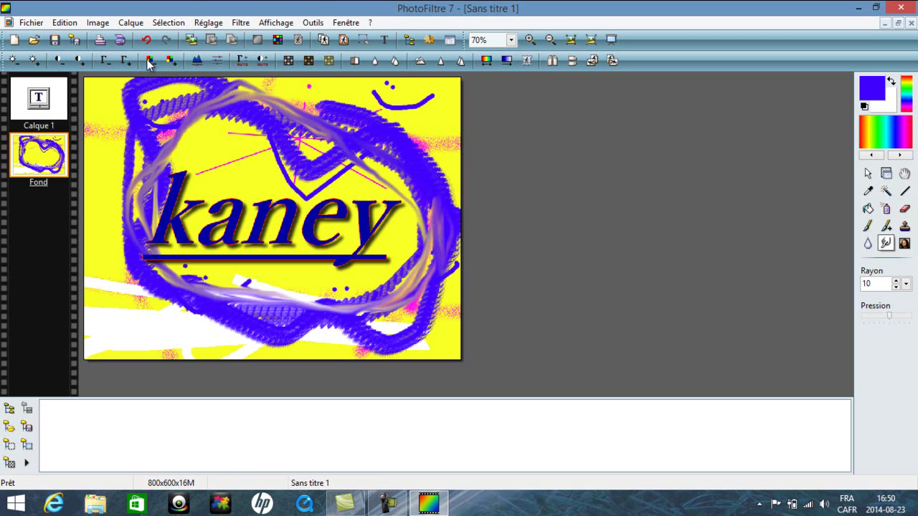
Undo the smudging and the last Advanced Brush stroke, and redo both
left_click(32, 38)
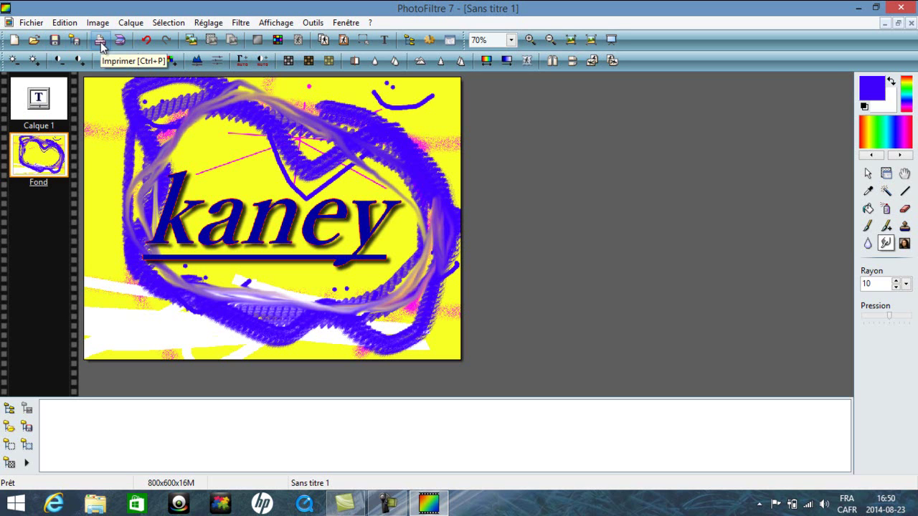
left_click(147, 41)
left_click(147, 41)
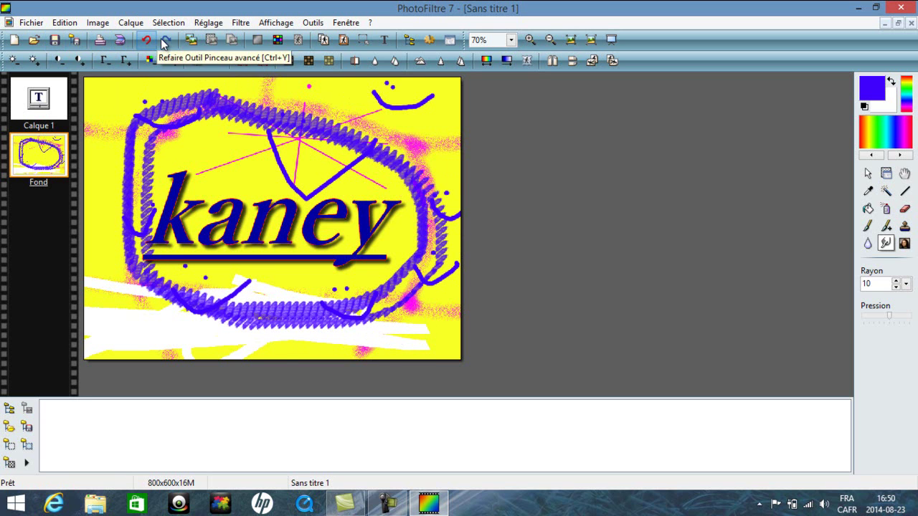
left_click(164, 41)
left_click(165, 41)
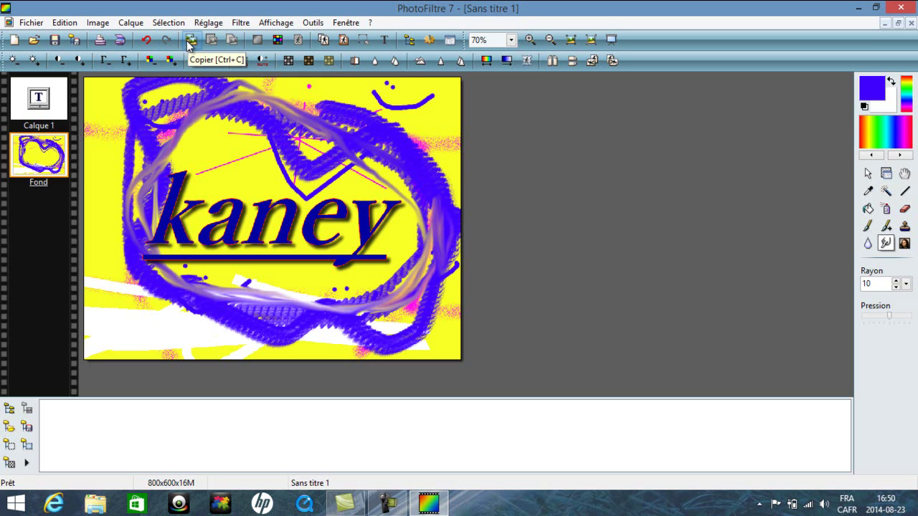
Copy the background image and paste it both as a new layer and as a new image
left_click(191, 42)
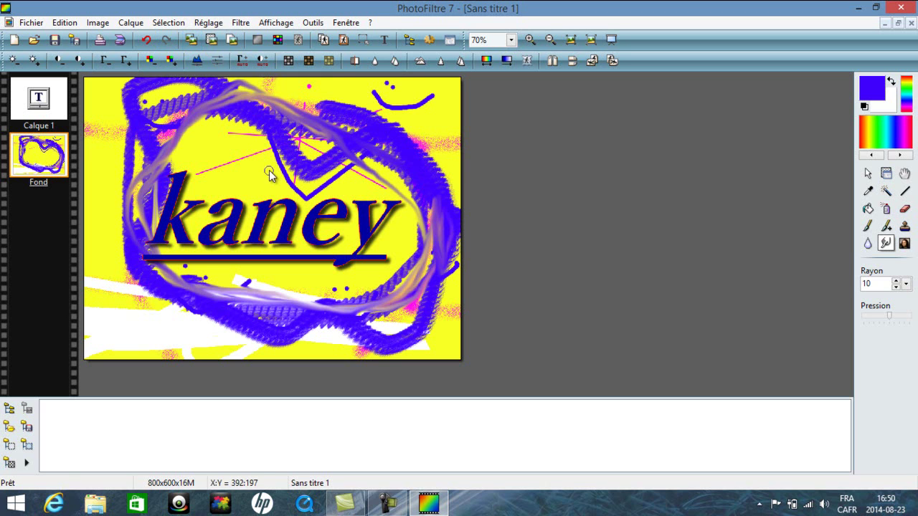
left_click(213, 40)
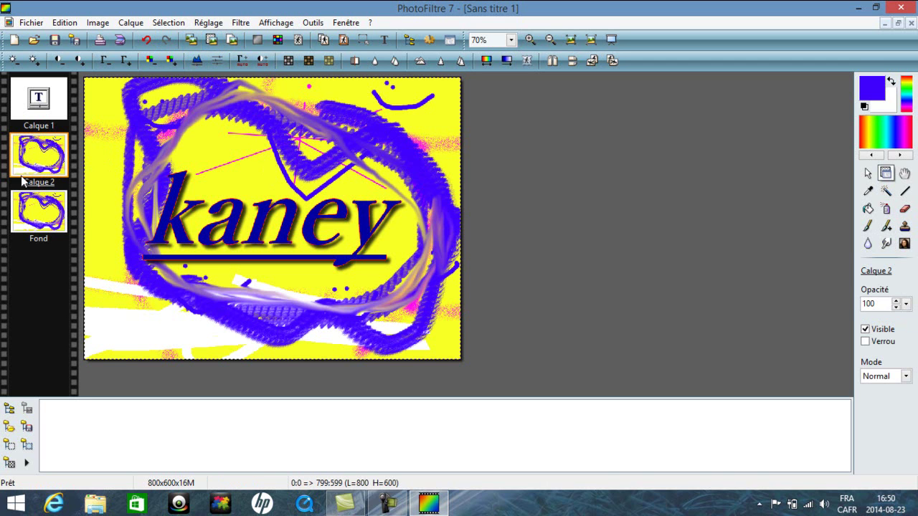
left_click(234, 39)
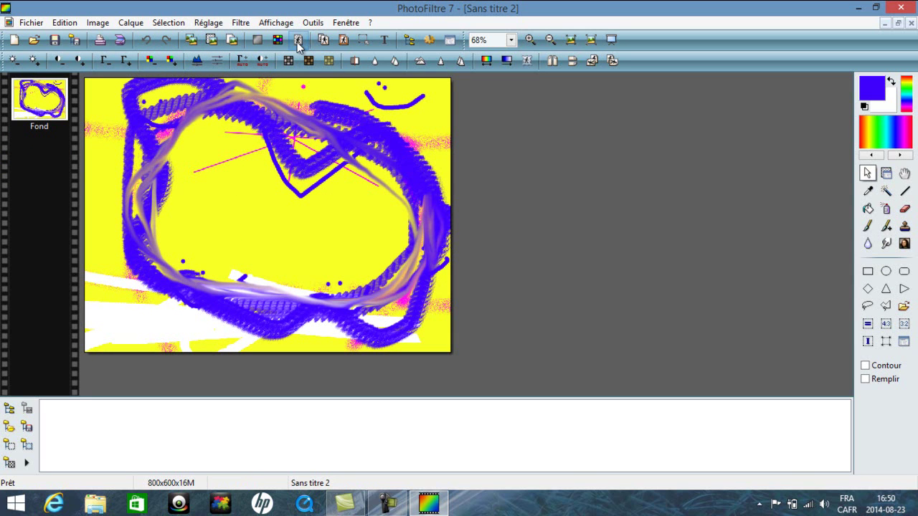
View the indexed colours and transparency colour settings, closing each without applying anything
left_click(257, 40)
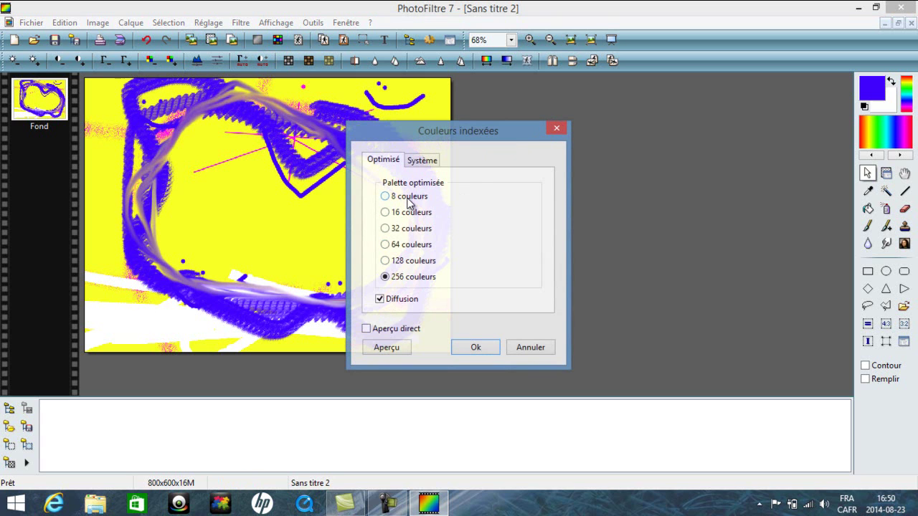
left_click(556, 129)
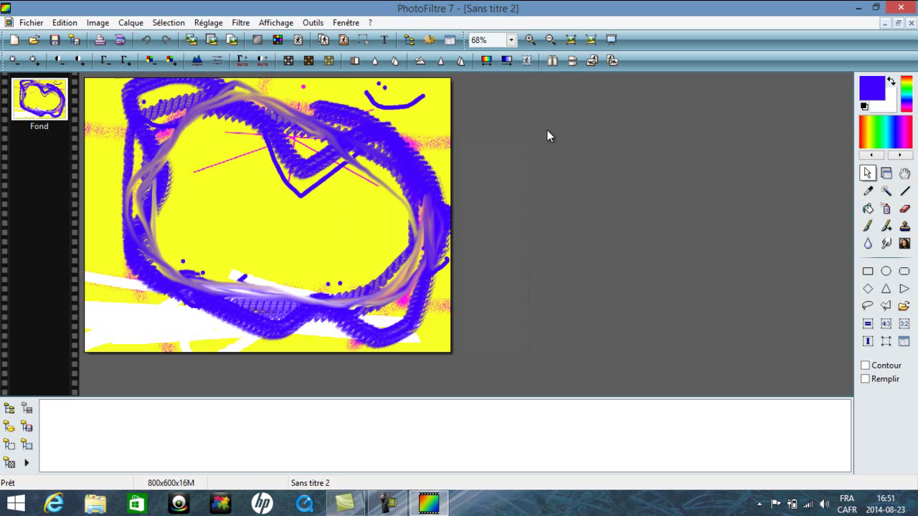
left_click(299, 40)
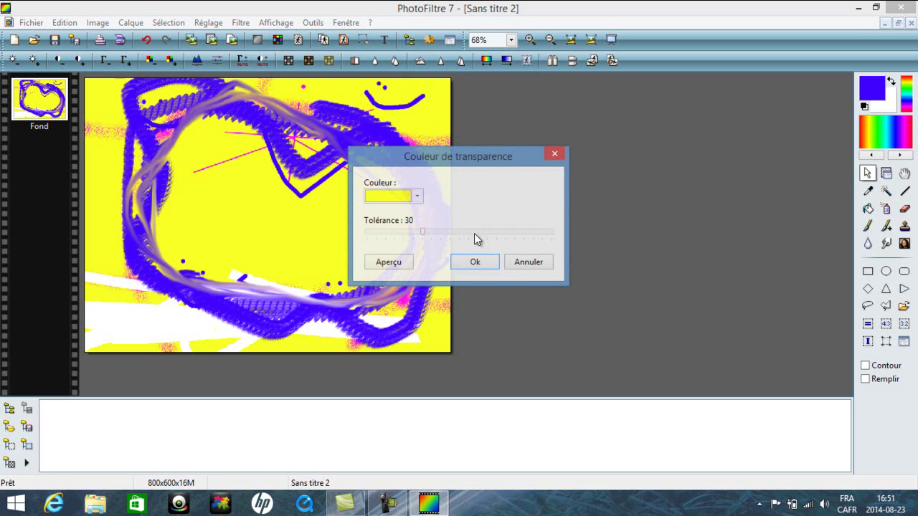
left_click(534, 266)
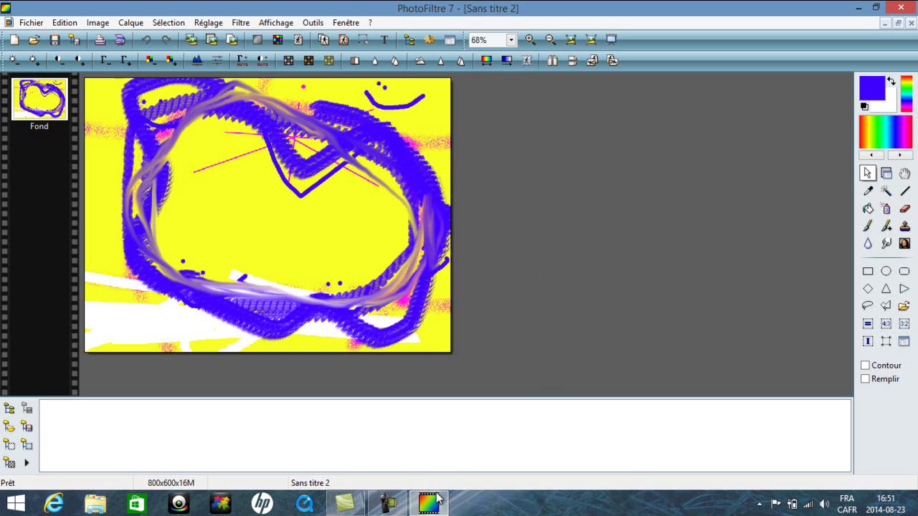
left_click(387, 504)
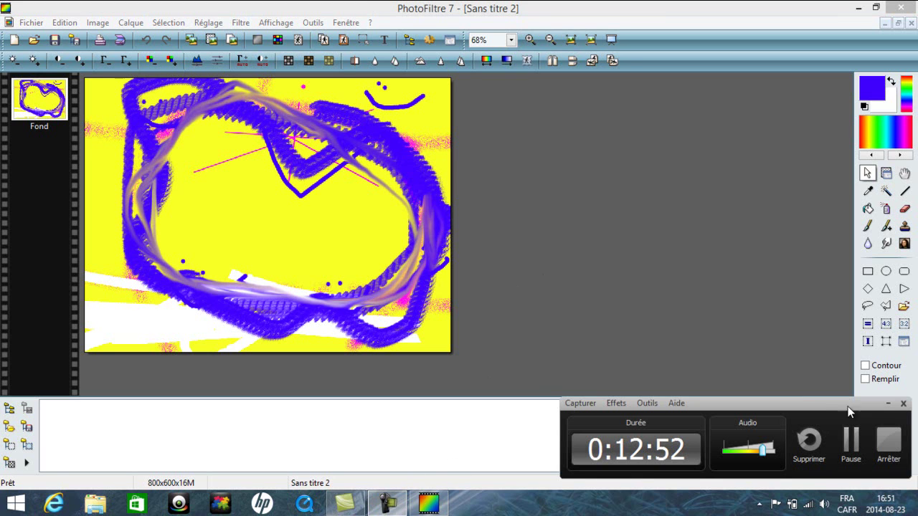
left_click(888, 403)
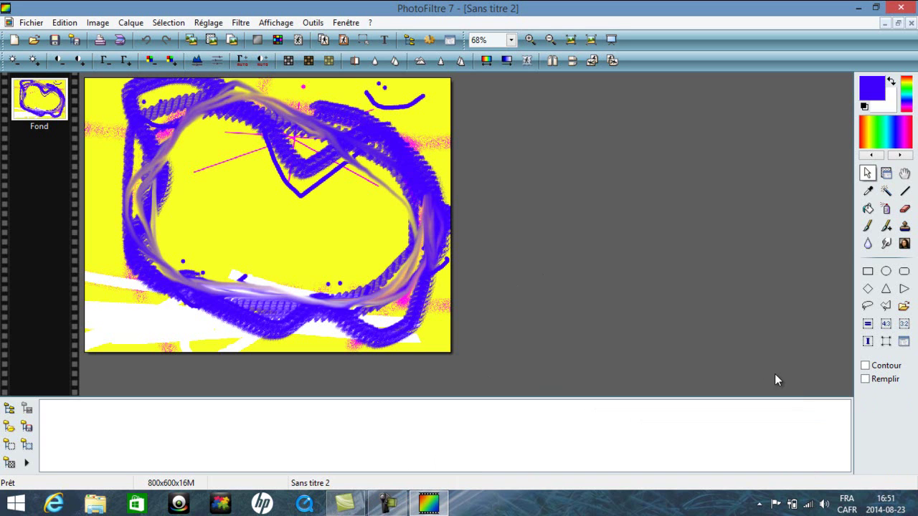
Look over the transparency colour and tolerance options again without applying them
left_click(296, 42)
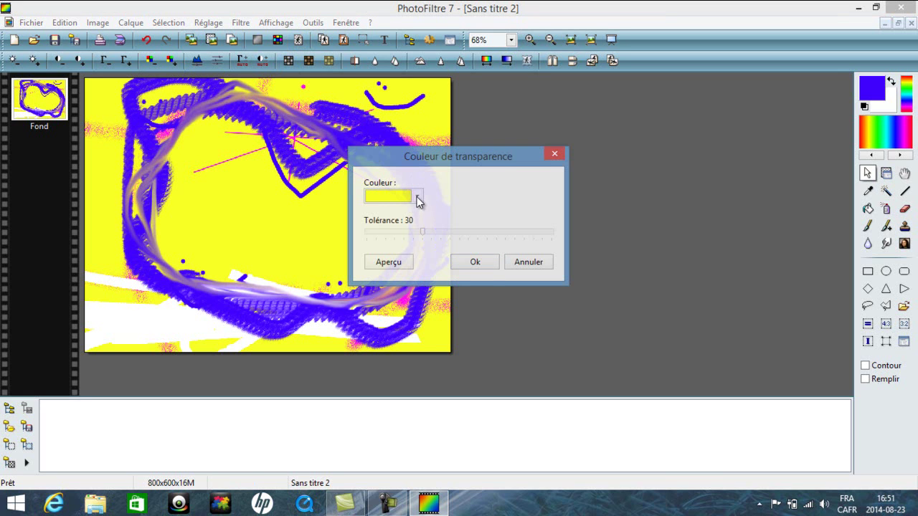
left_click(555, 154)
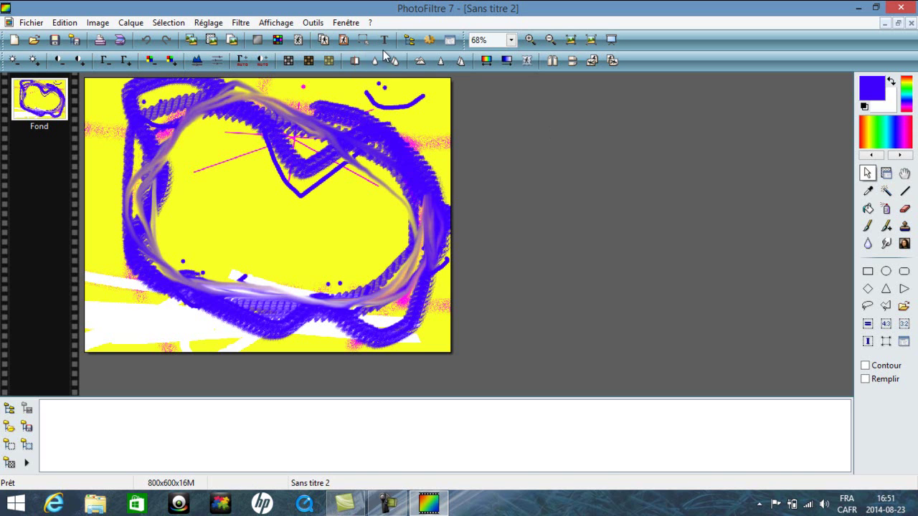
Draw a rectangular selection about 371 × 350 px on the image and shrink it to about 19 × 12 px
left_click_drag(256, 117, 424, 276)
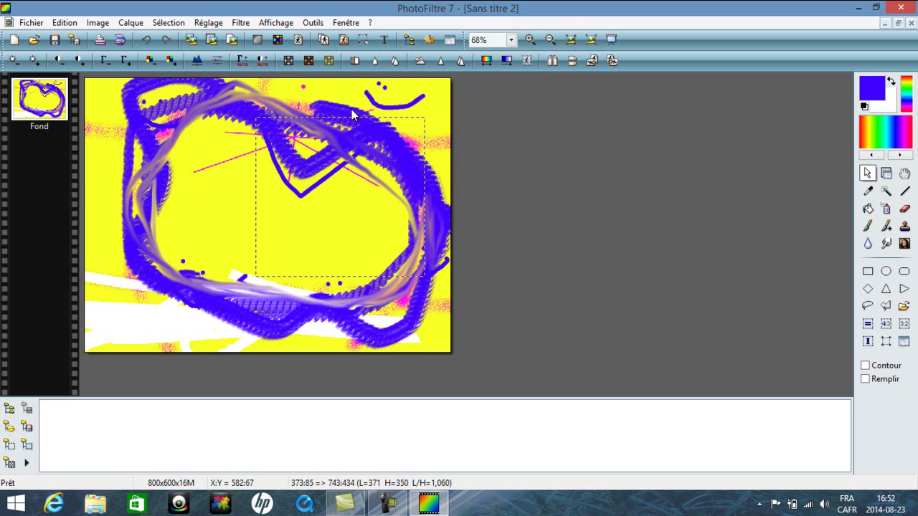
left_click(903, 208)
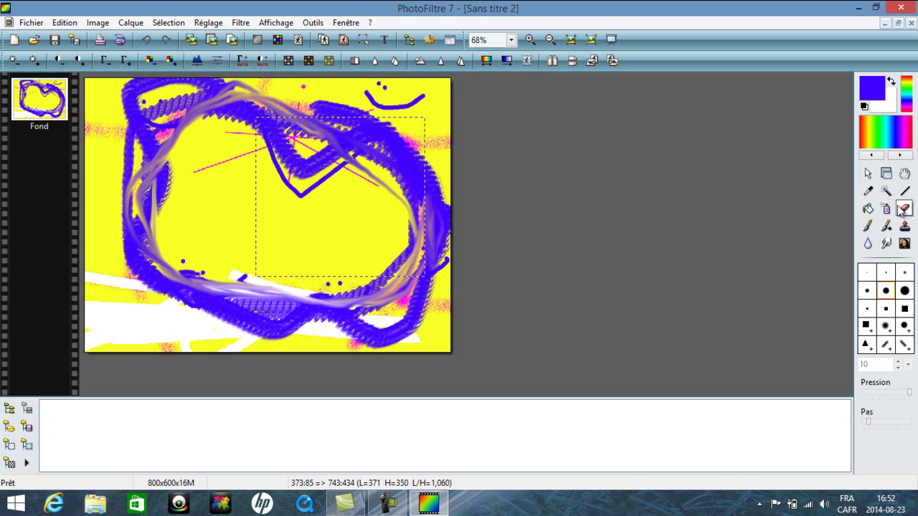
right_click(410, 178)
left_click(527, 179)
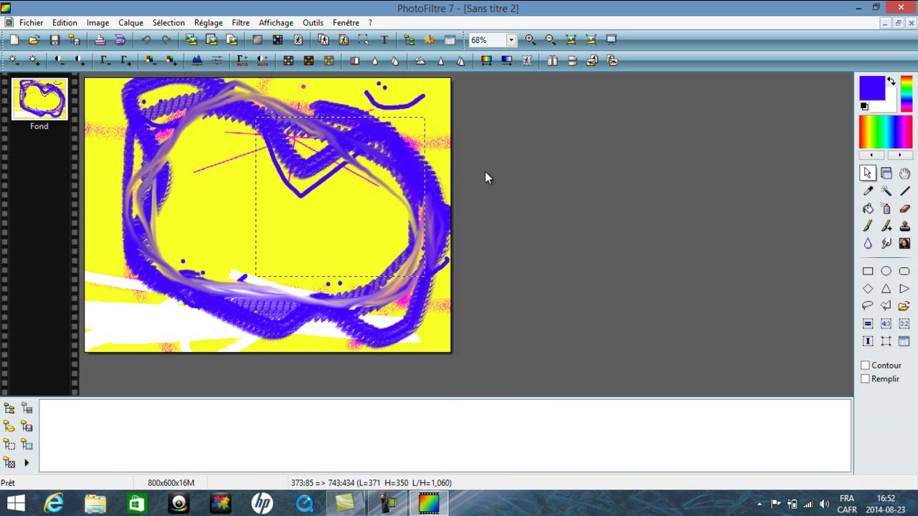
right_click(407, 180)
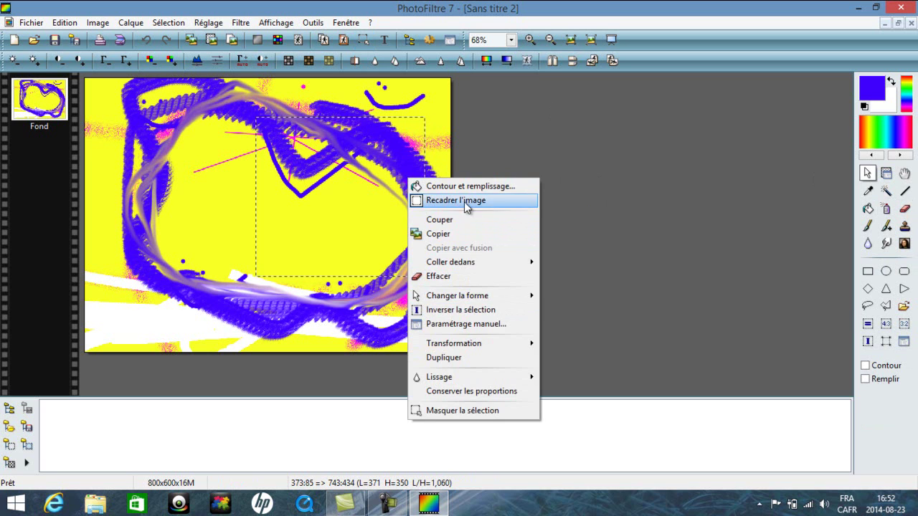
left_click(575, 200)
left_click_drag(385, 119, 371, 275)
left_click_drag(446, 274, 253, 277)
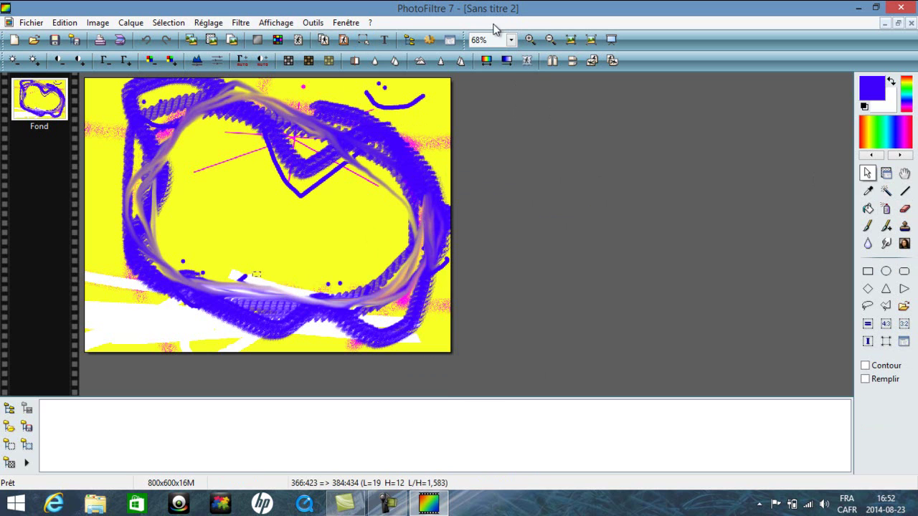
View the batch automation file settings and close them without processing any images
left_click(428, 41)
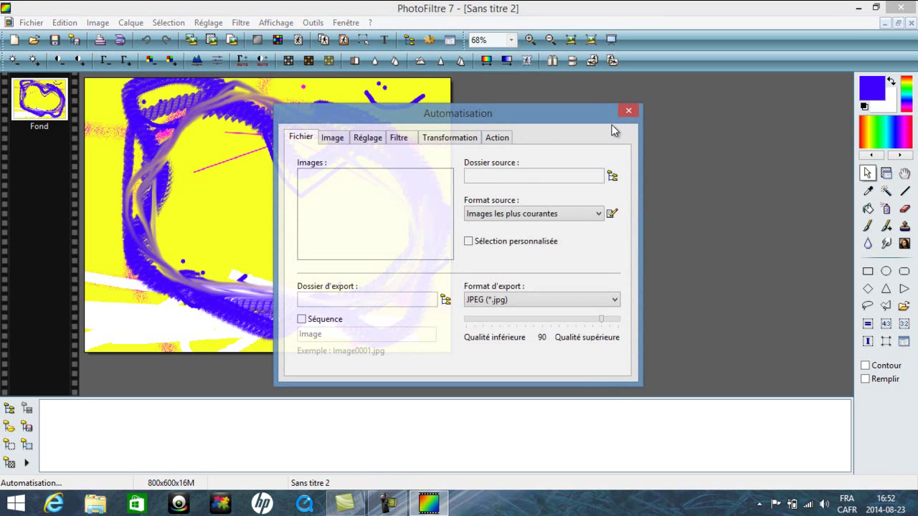
key("Return")
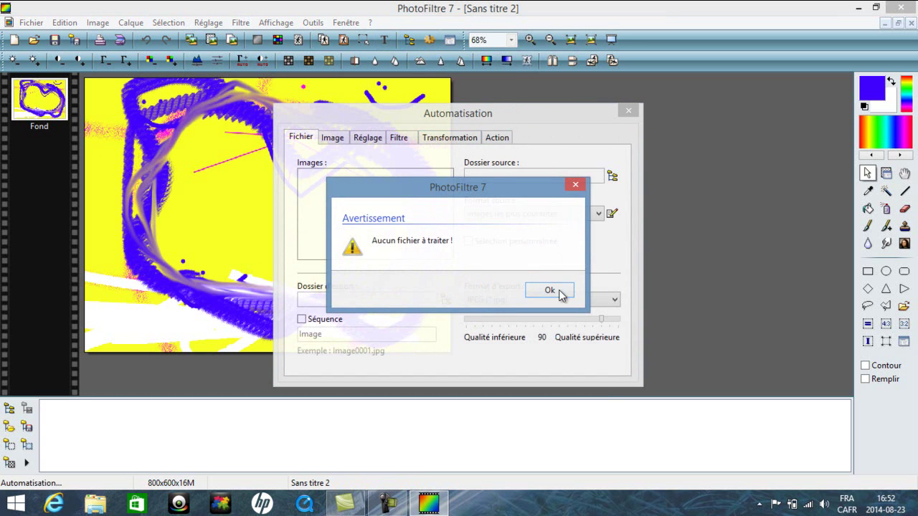
left_click(550, 289)
left_click(628, 110)
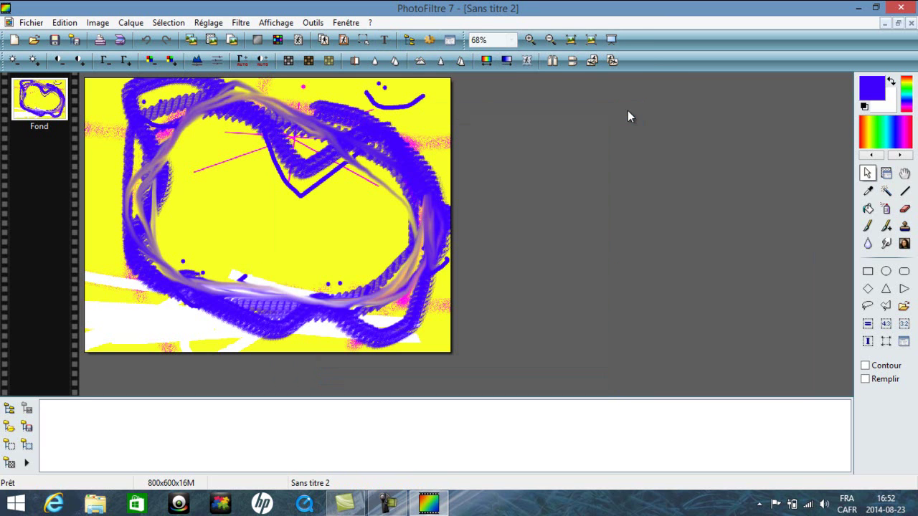
View the folder preferences and close them without changing anything
left_click(448, 42)
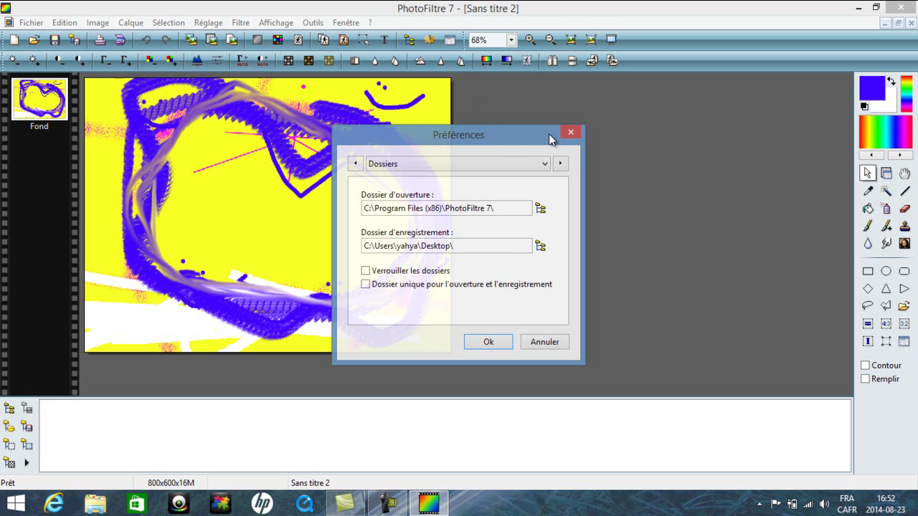
left_click(571, 134)
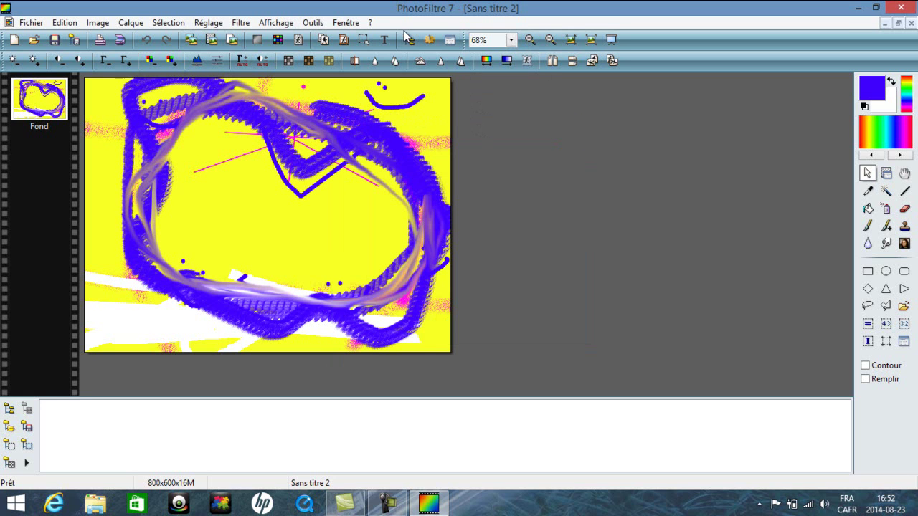
Look through the preset zoom levels and zoom the image in to 75%
left_click(510, 40)
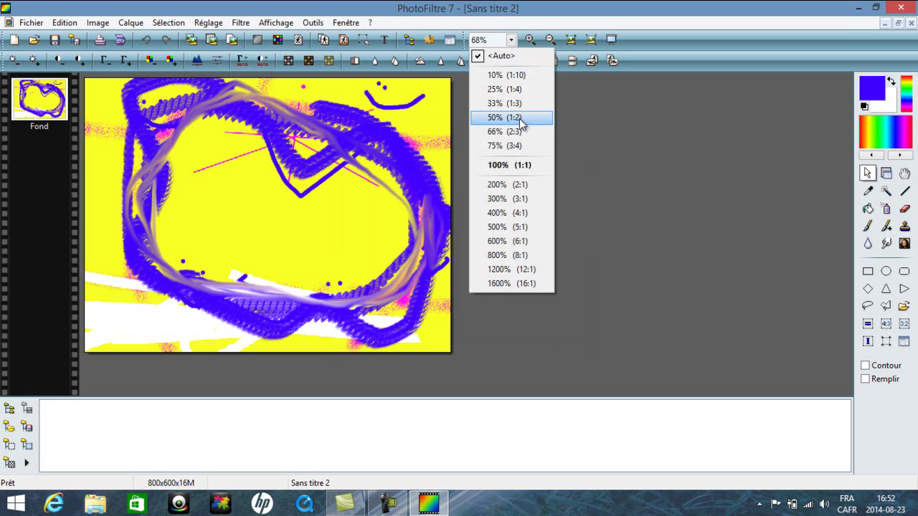
left_click(512, 44)
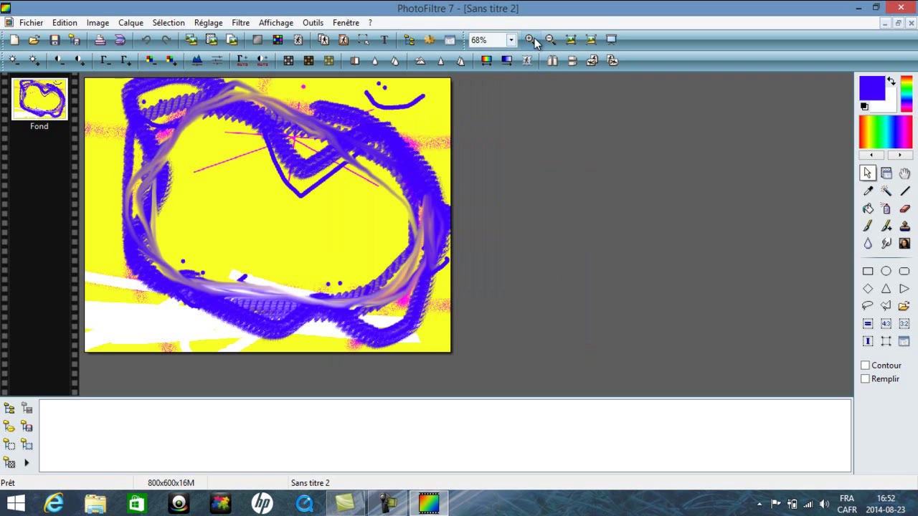
left_click(532, 40)
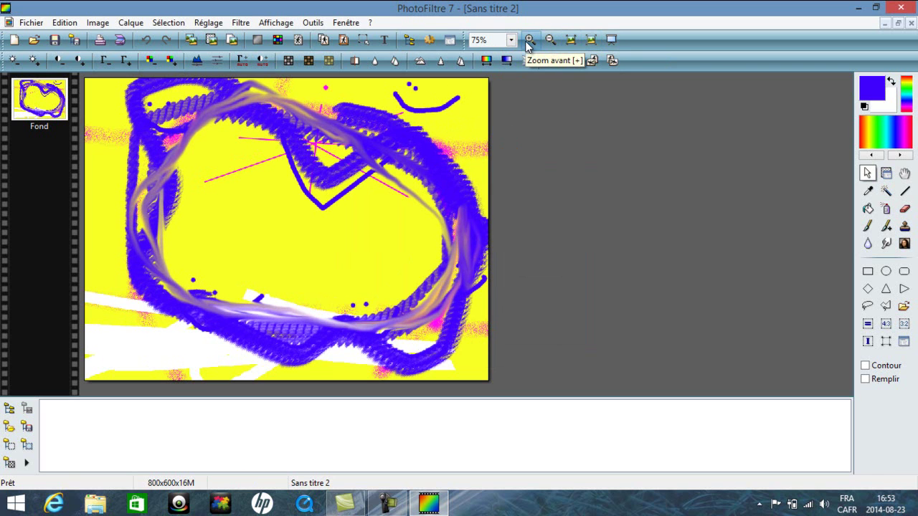
View the image in full screen and return to the normal editing view
left_click(608, 41)
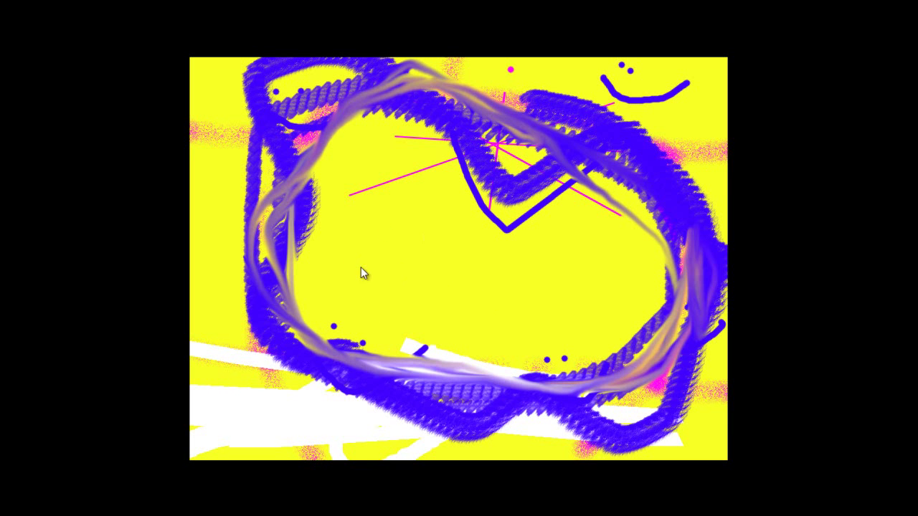
left_click(323, 285)
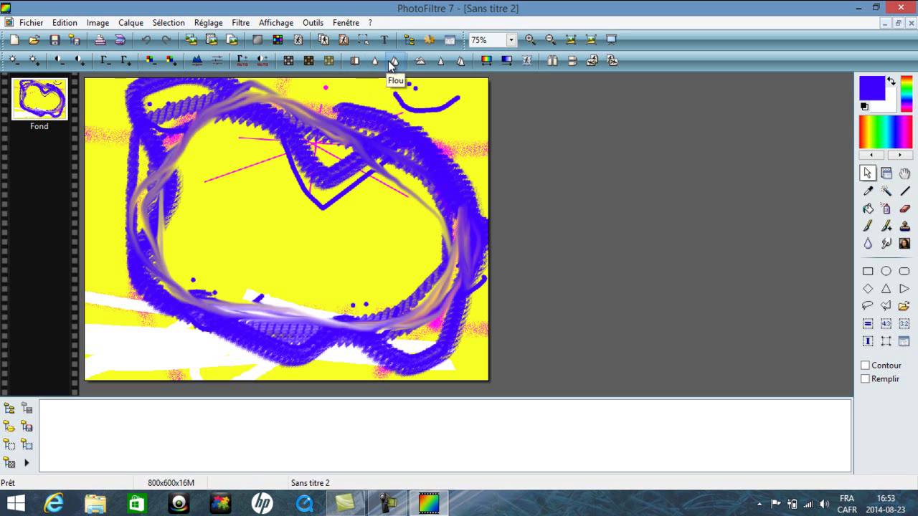
Apply the blur (Flou), soften and sharpen filters once each to the whole image
left_click(394, 63)
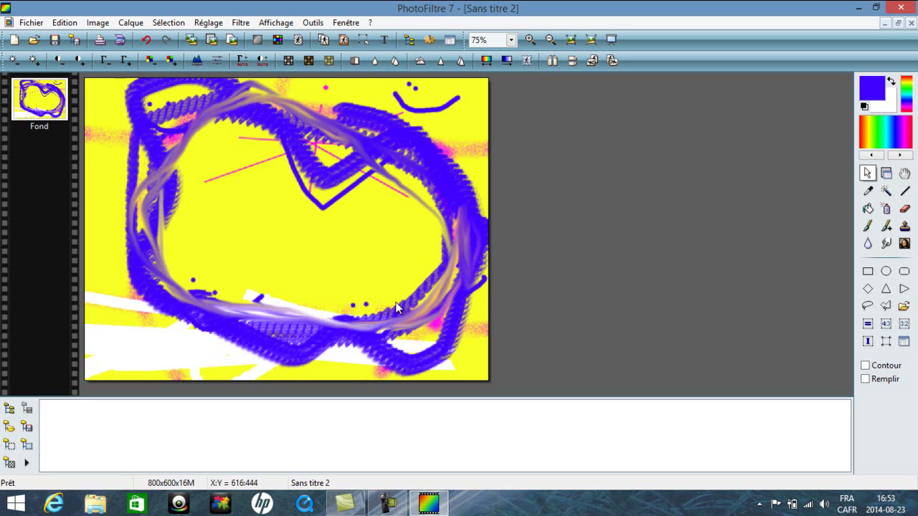
left_click(373, 62)
left_click(440, 63)
View the Renforcement and PhotoMasque filter settings and close both without applying them
left_click(461, 61)
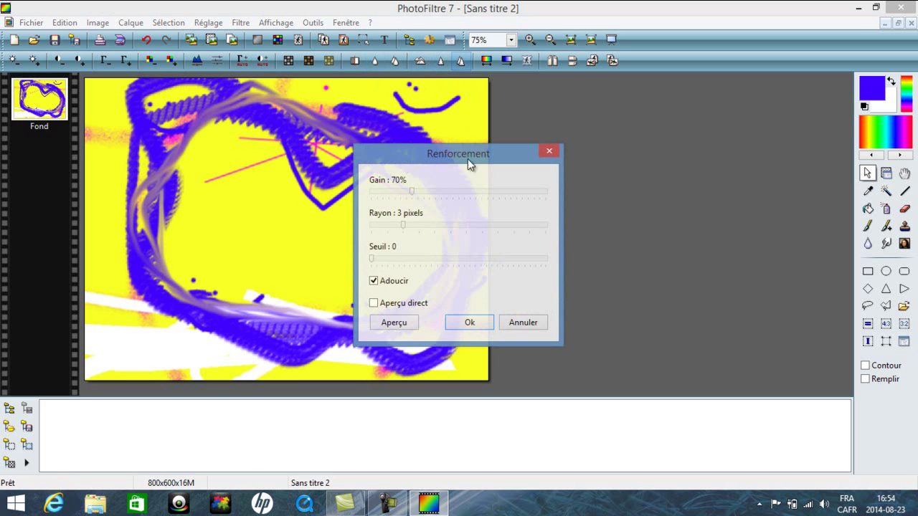
left_click(547, 152)
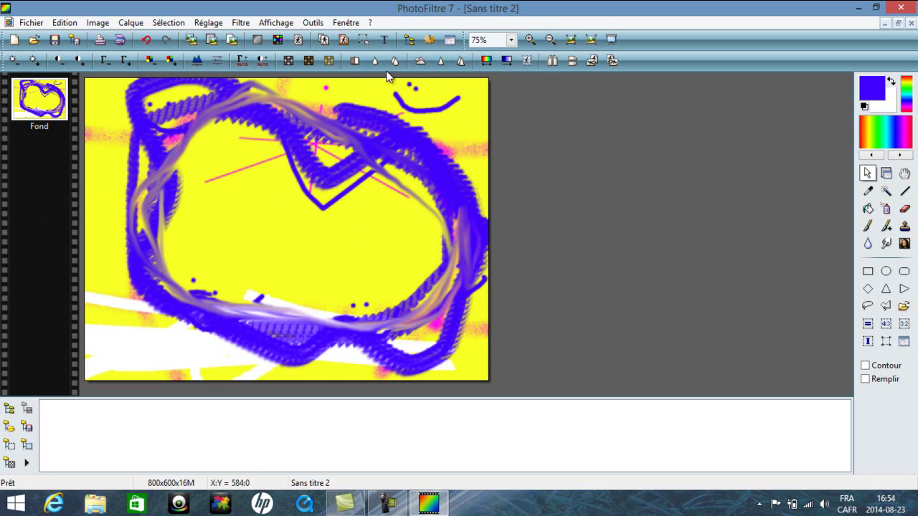
left_click(525, 60)
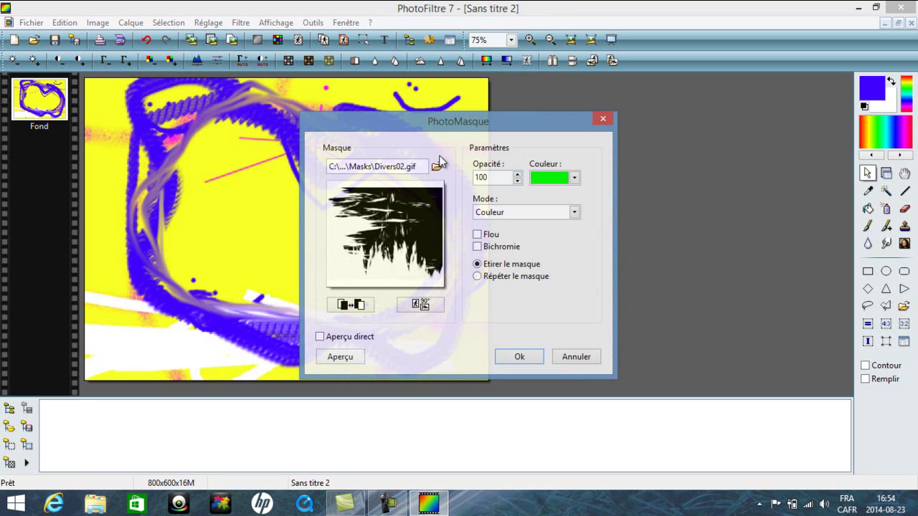
left_click(605, 121)
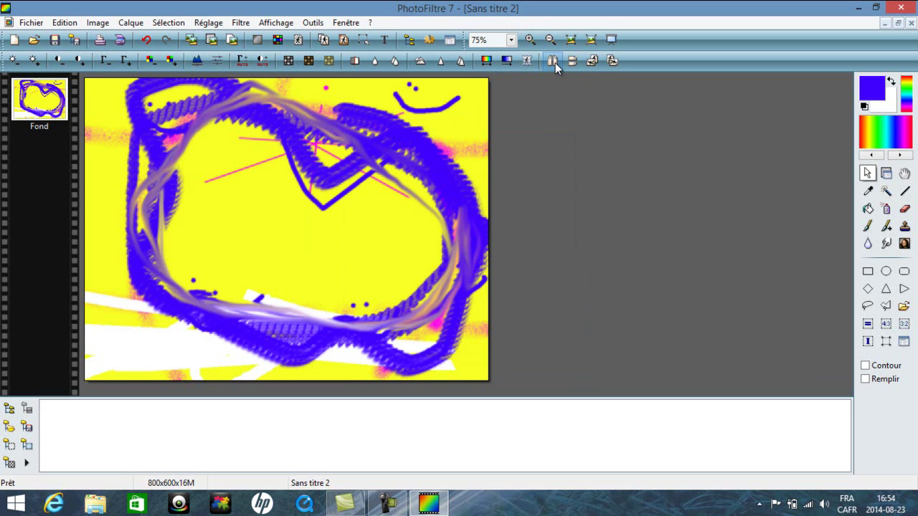
Rotate the image 90° counterclockwise twice and turn it back with two 90° clockwise rotations
left_click(590, 62)
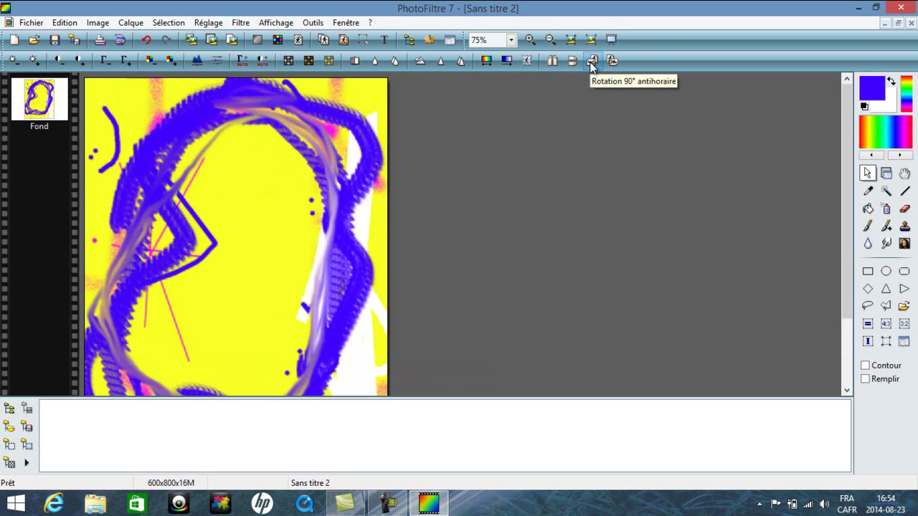
left_click(591, 62)
left_click(616, 65)
left_click(617, 65)
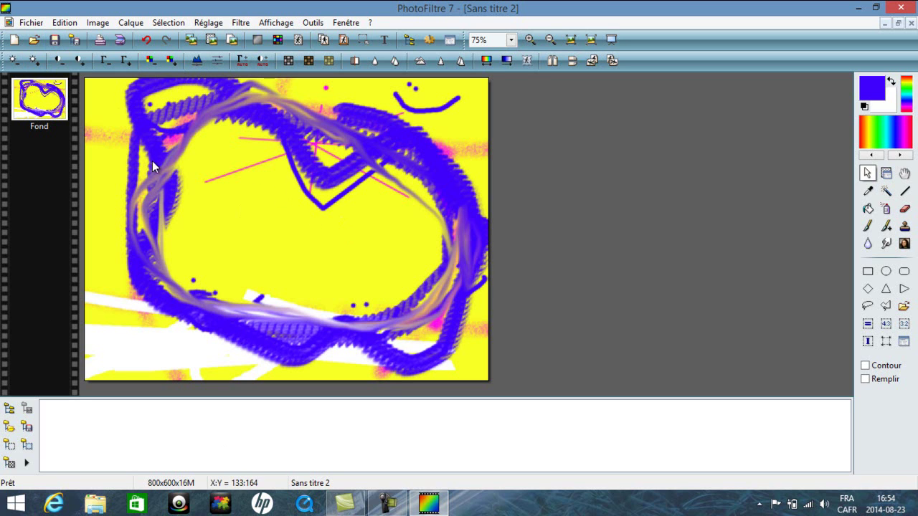
Save the image to the desktop as test 123.jpg in JPEG format, with compression 90 and the standard format
left_click(74, 41)
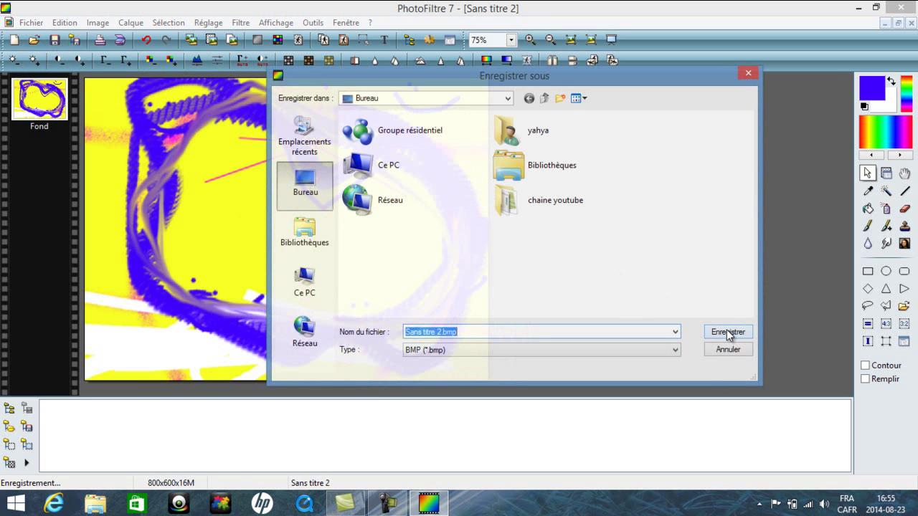
key("BackSpace")
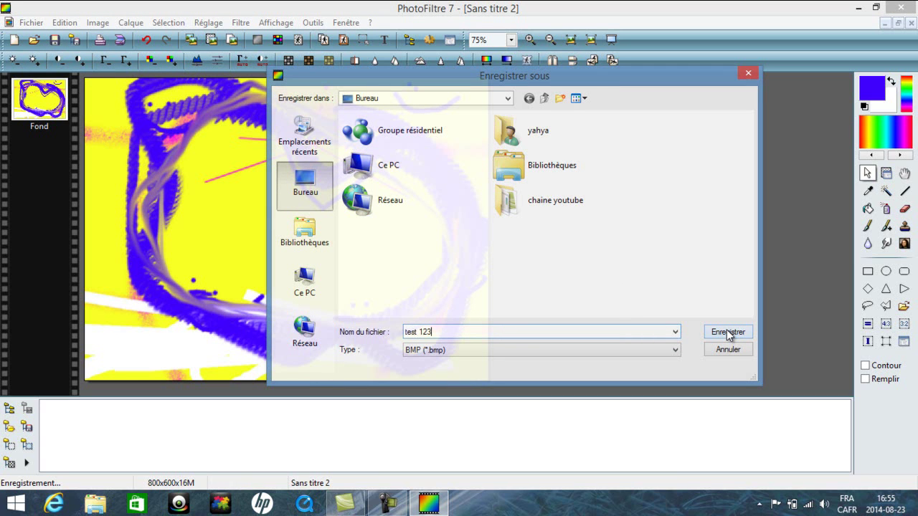
left_click(667, 352)
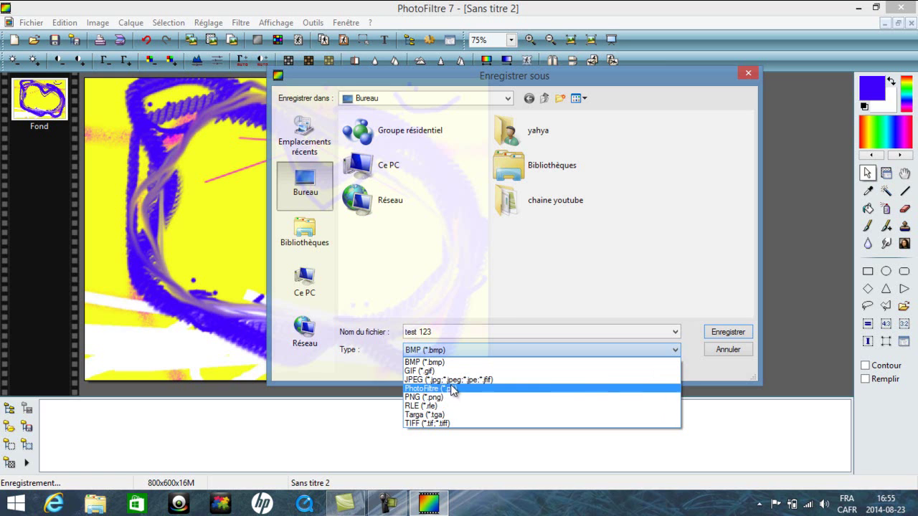
left_click(446, 379)
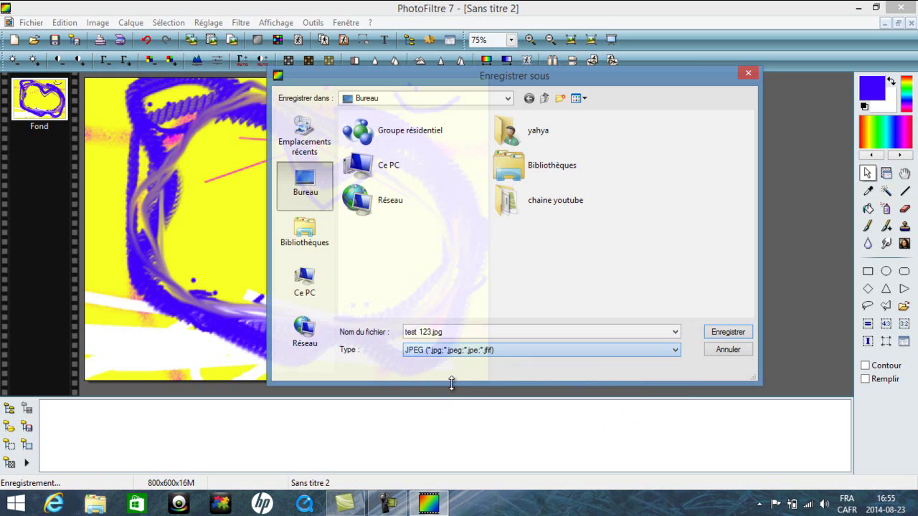
left_click(726, 333)
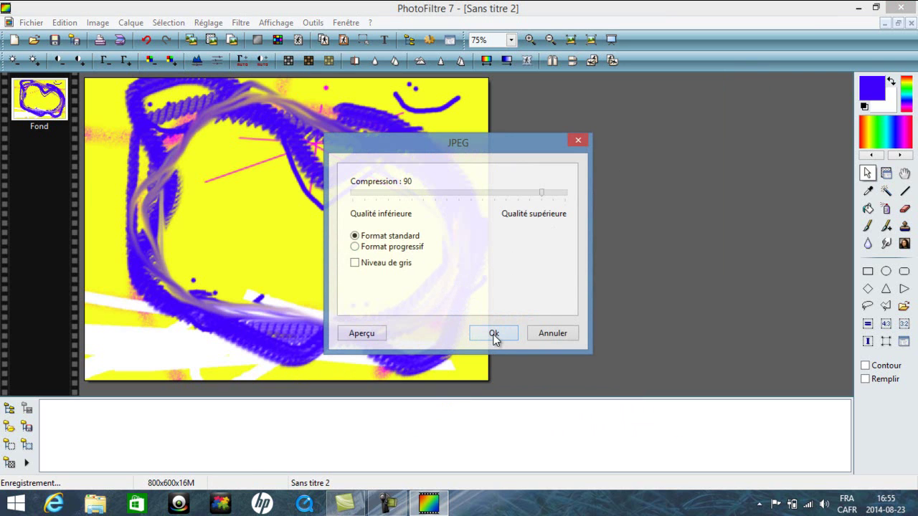
left_click(494, 335)
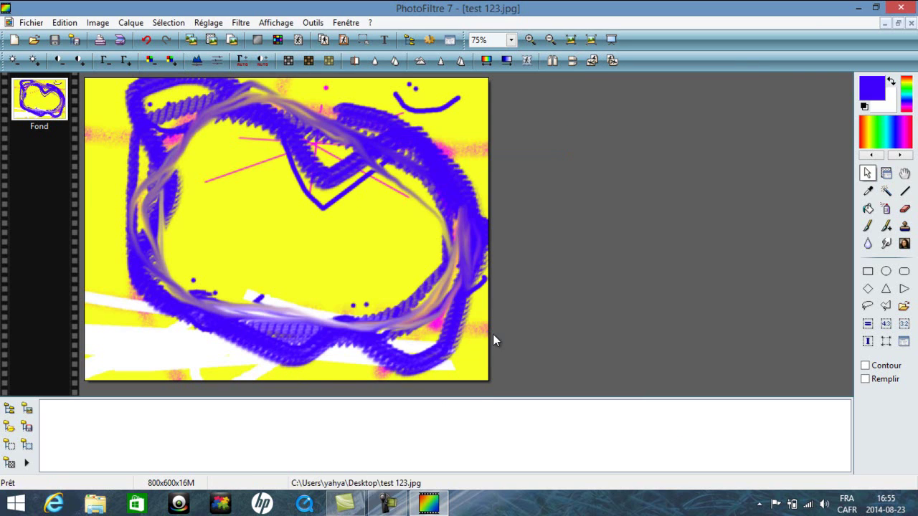
Switch to the desktop, move test 123.jpg below the PhotoFiltre 7 shortcut, and view it in the Windows photo viewer
left_click(858, 7)
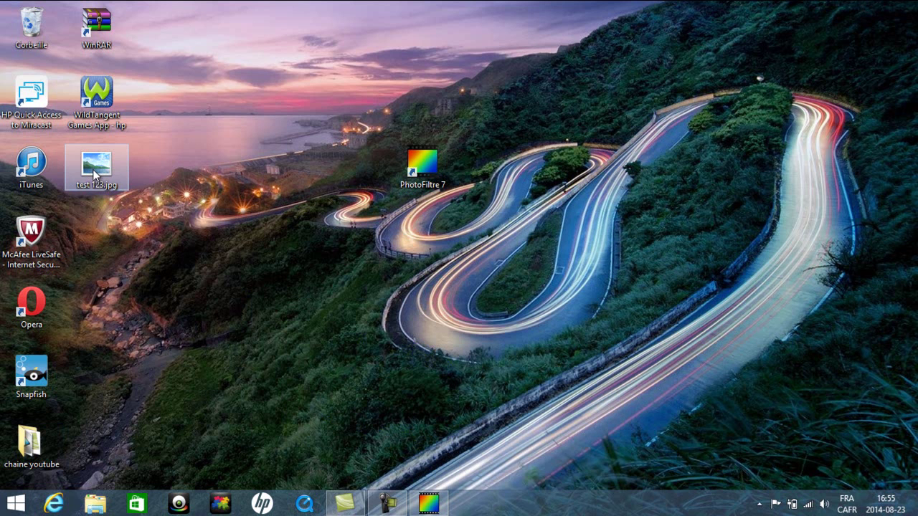
left_click_drag(95, 172, 389, 263)
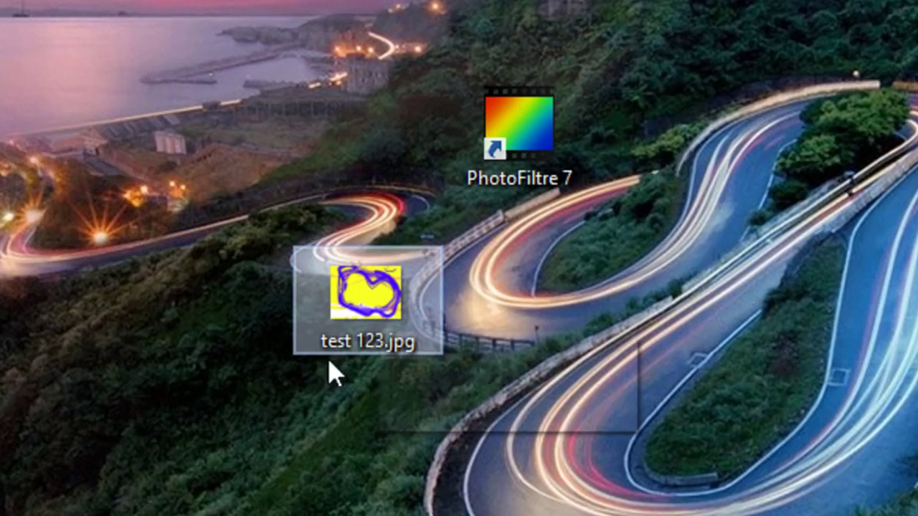
double_click(321, 295)
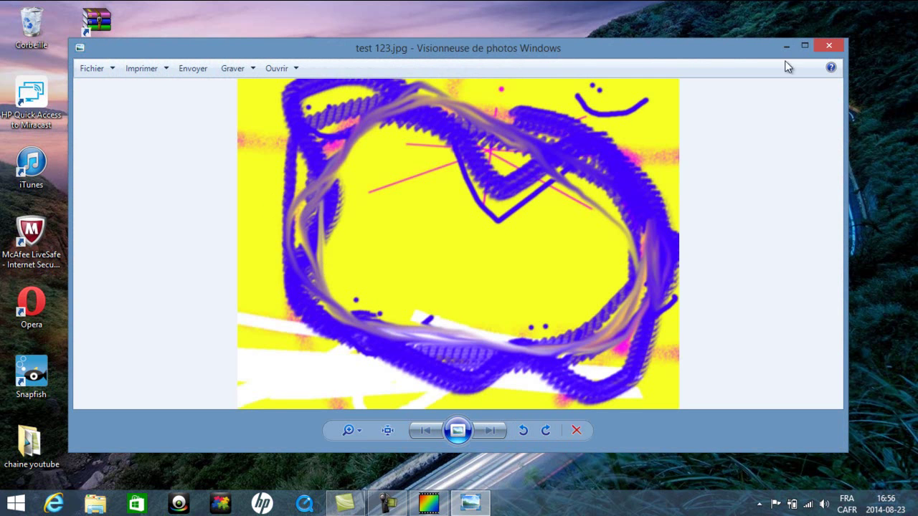
left_click(840, 47)
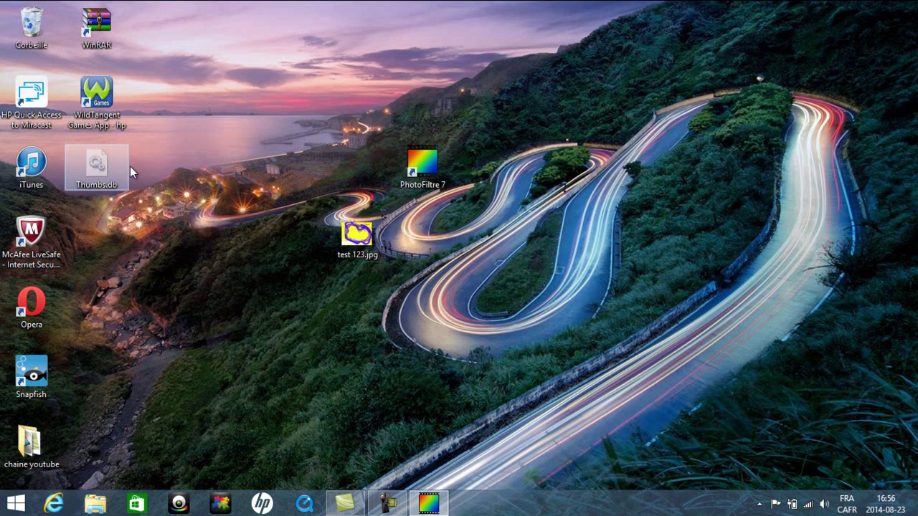
double_click(354, 244)
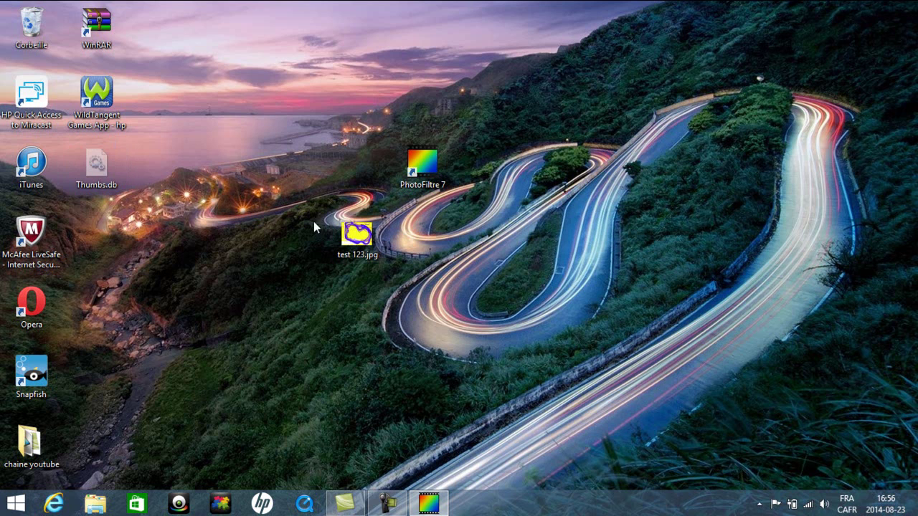
left_click(95, 174)
double_click(113, 173)
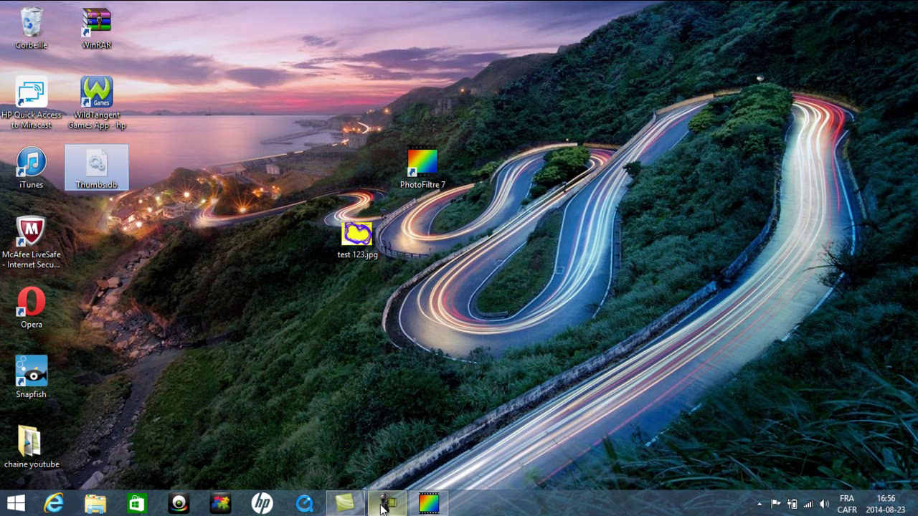
mouse_move(387, 503)
left_click(413, 452)
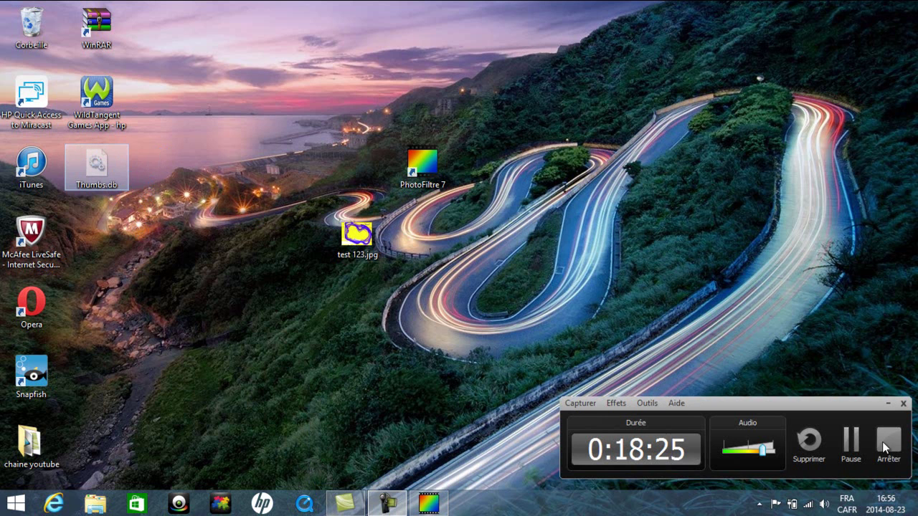
key("shift+F10")
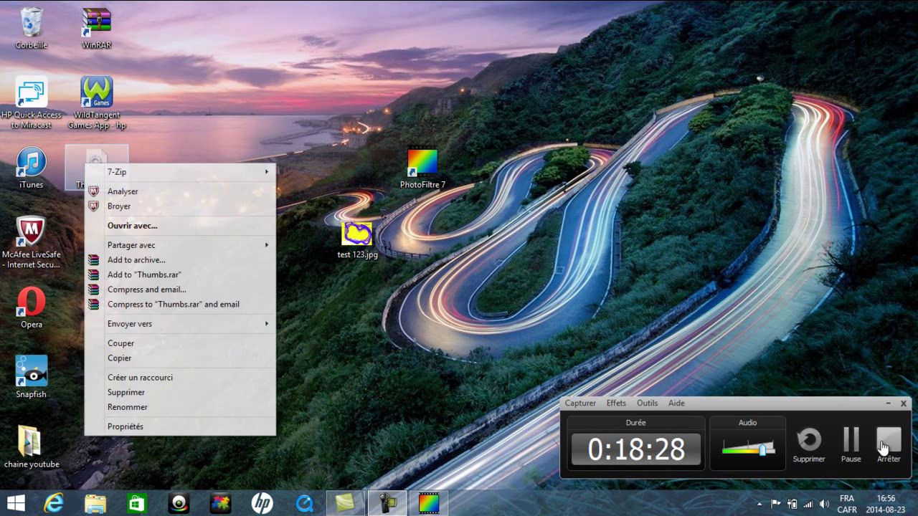
left_click(883, 447)
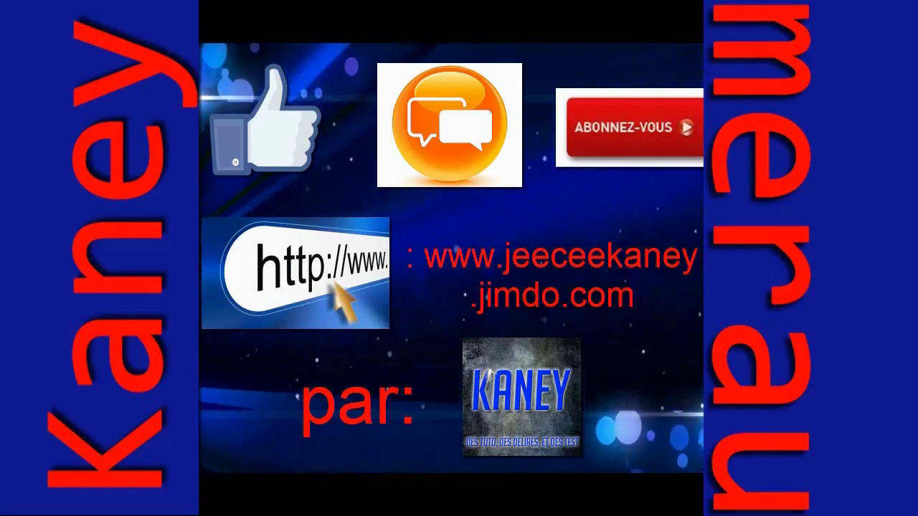